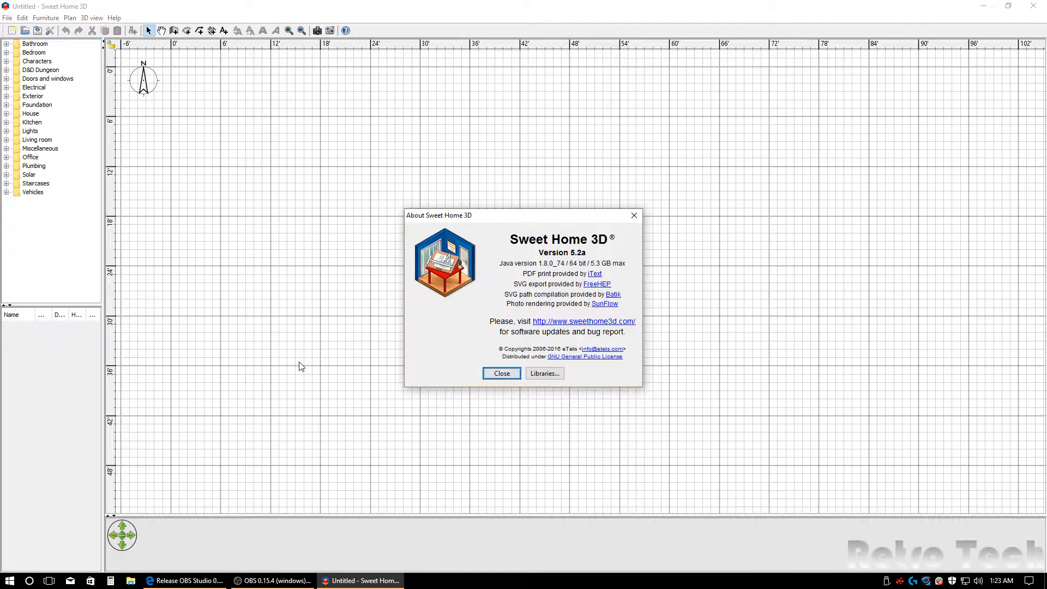
# - Dismiss the About window and place the first Box from the Miscellaneous furniture category in the plan near X 31', Y 21'
pyautogui.click(634, 216)
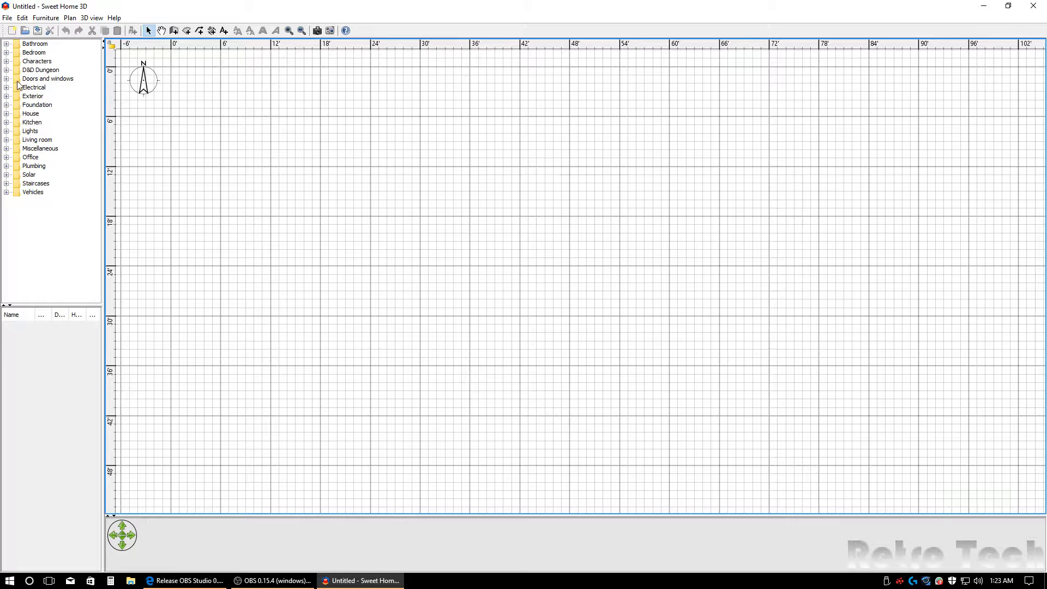
pyautogui.doubleClick(34, 149)
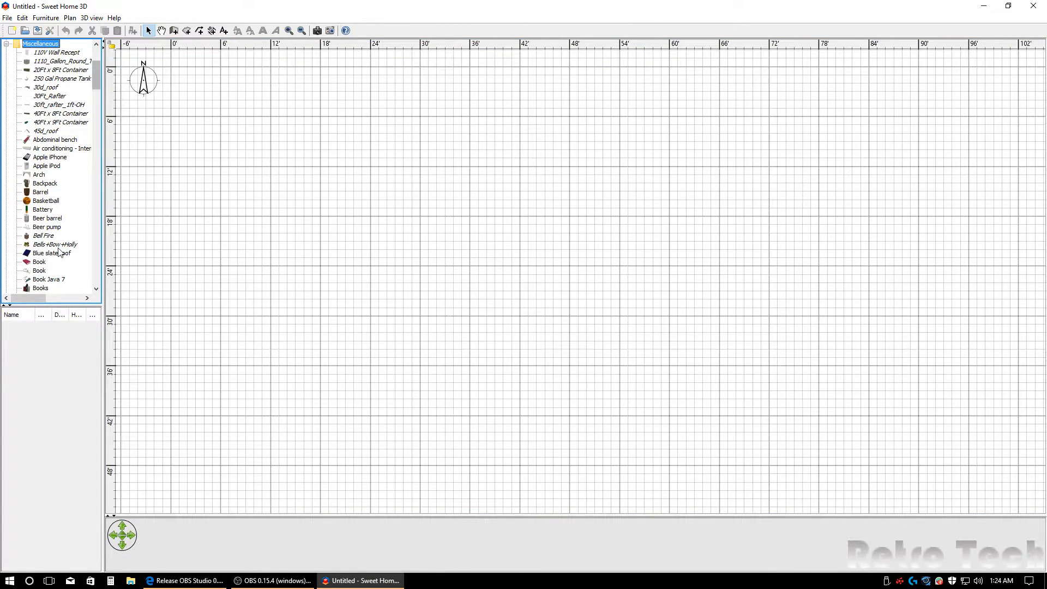
pyautogui.moveTo(93, 78); pyautogui.dragTo(97, 93)
pyautogui.click(34, 177)
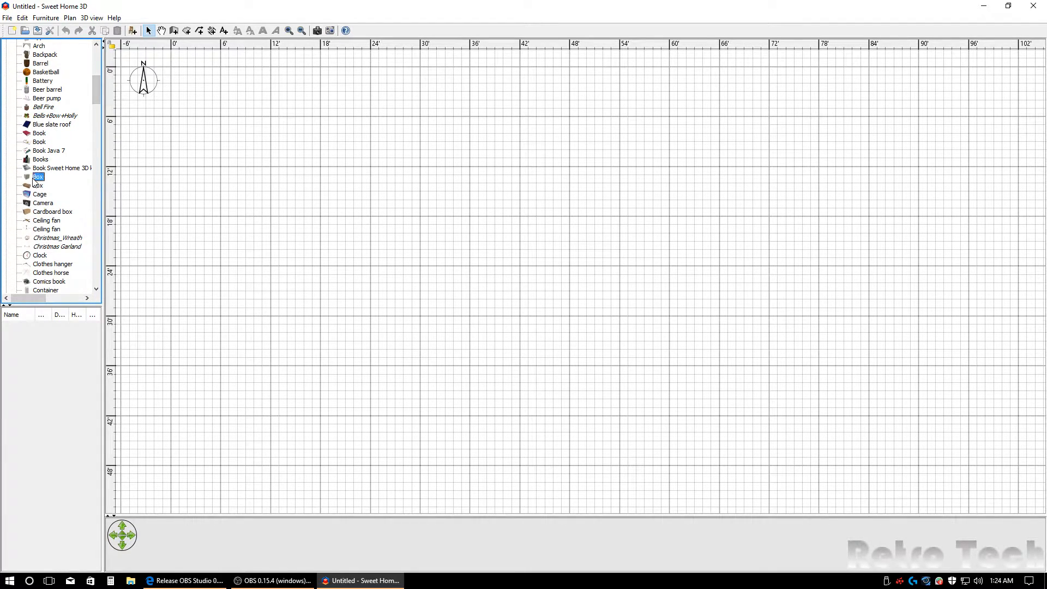
pyautogui.moveTo(34, 180); pyautogui.dragTo(415, 230)
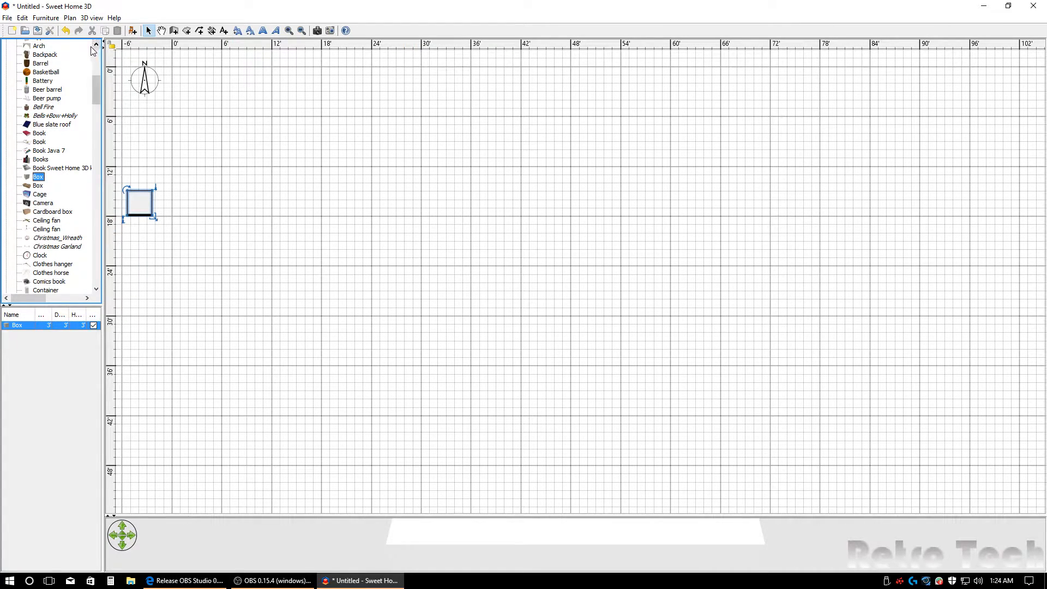
pyautogui.moveTo(140, 201); pyautogui.dragTo(431, 241)
# - Rename the box "2x4 Truss Sample" and set its width to 3.5", depth to 15' and height to 1.5"
pyautogui.doubleClick(431, 242)
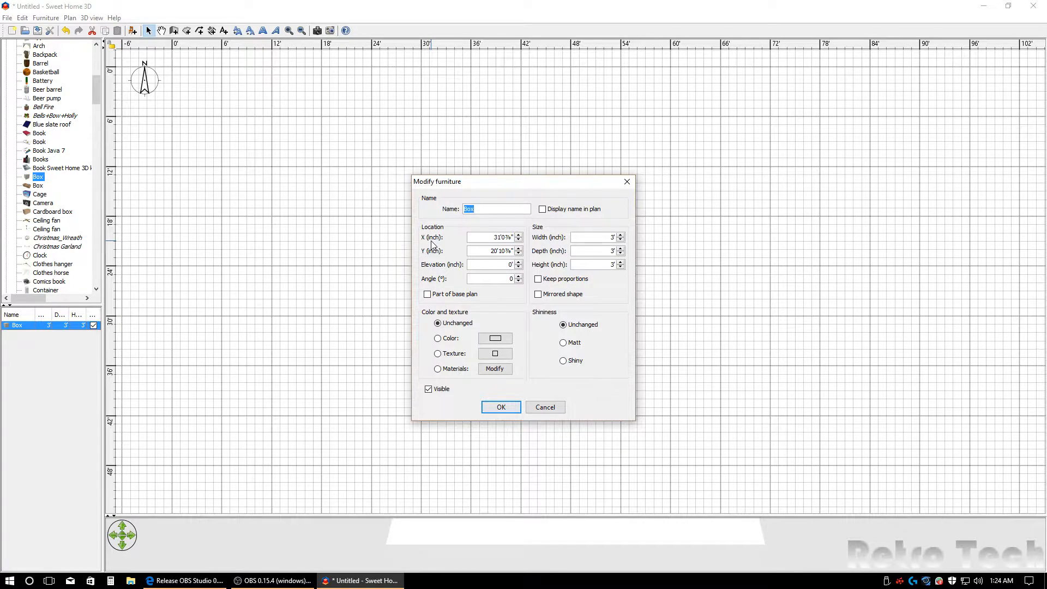
pyautogui.write('2x4')
pyautogui.press('Delete')
pyautogui.moveTo(608, 237); pyautogui.dragTo(635, 240)
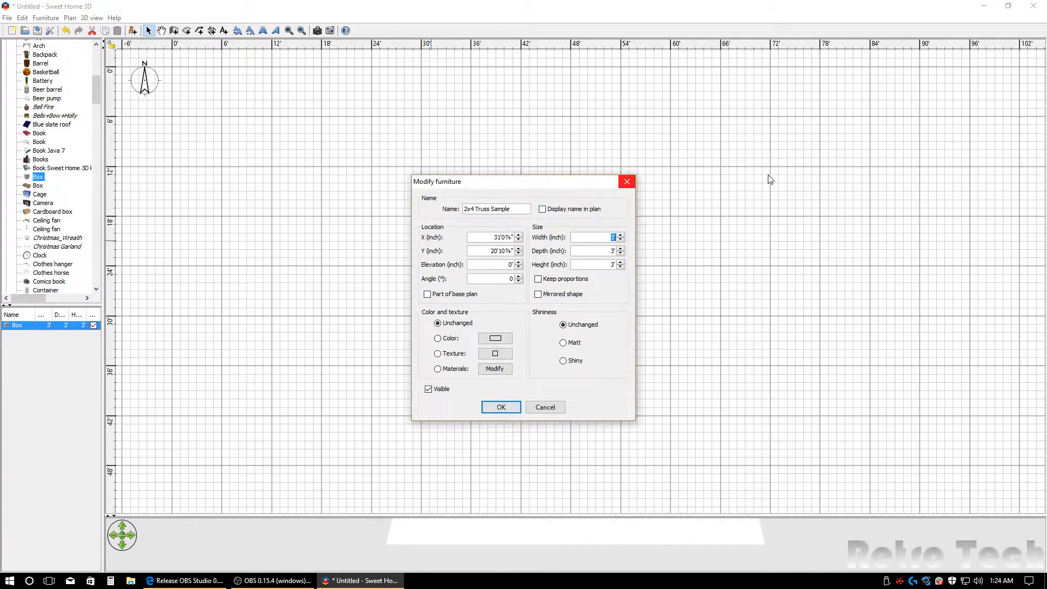
pyautogui.moveTo(536, 181); pyautogui.dragTo(723, 160)
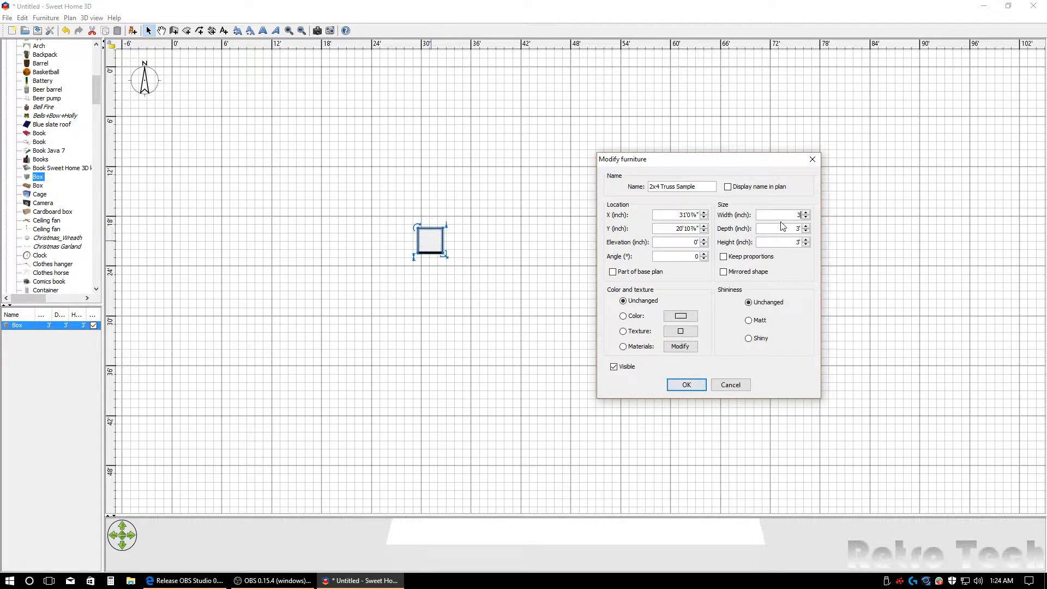
pyautogui.write('"')
pyautogui.click(786, 230)
pyautogui.moveTo(786, 242); pyautogui.dragTo(844, 243)
pyautogui.write('1.5"')
pyautogui.click(699, 386)
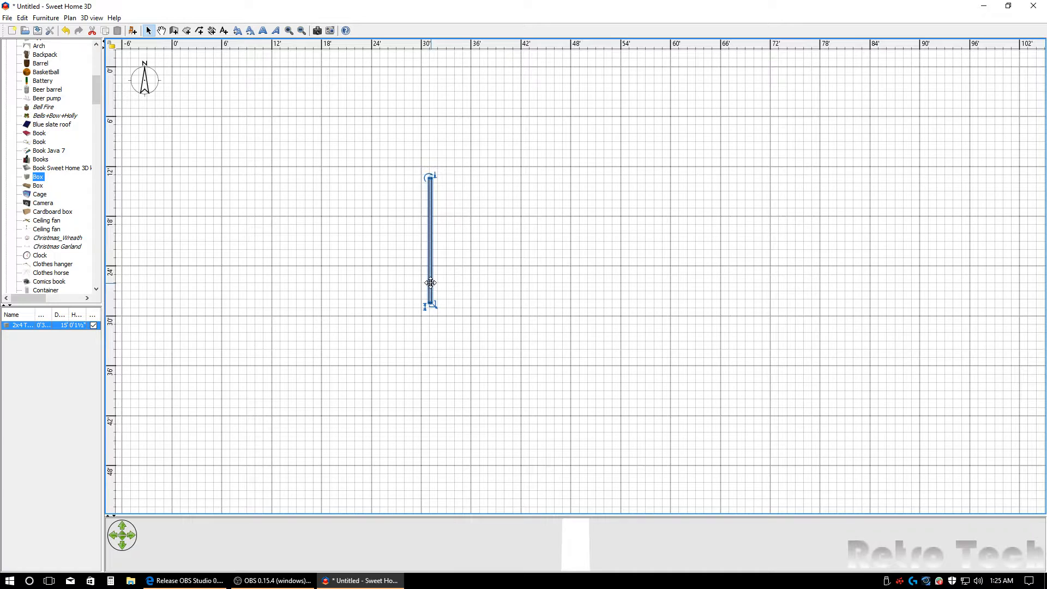
# - Raise the truss board's elevation by one increment and apply the user texture "wood02-texture-old" to it
pyautogui.doubleClick(430, 252)
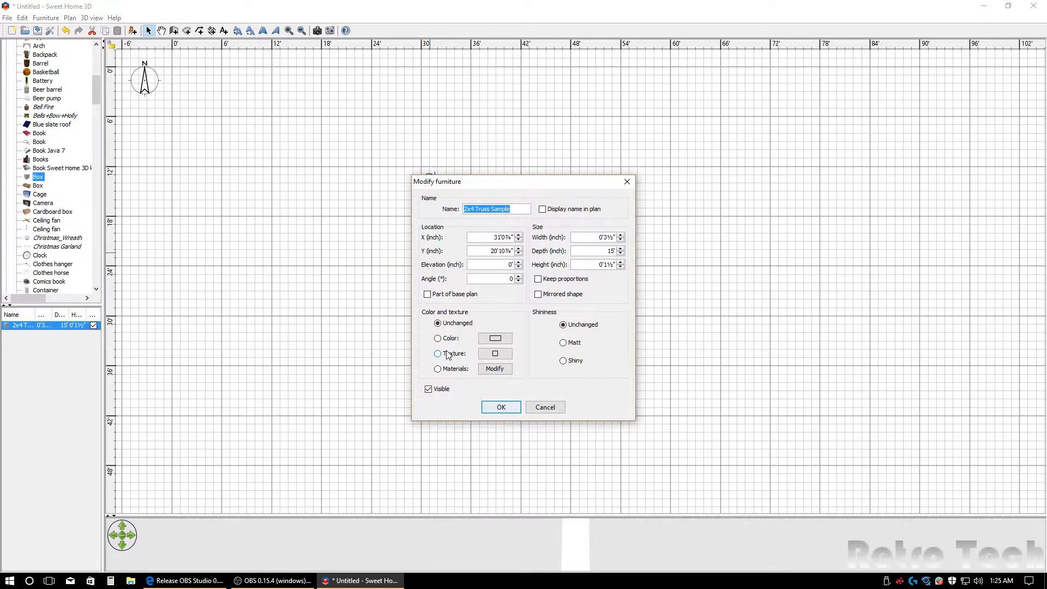
pyautogui.click(518, 262)
pyautogui.click(441, 354)
pyautogui.click(508, 357)
pyautogui.moveTo(544, 257); pyautogui.dragTo(538, 313)
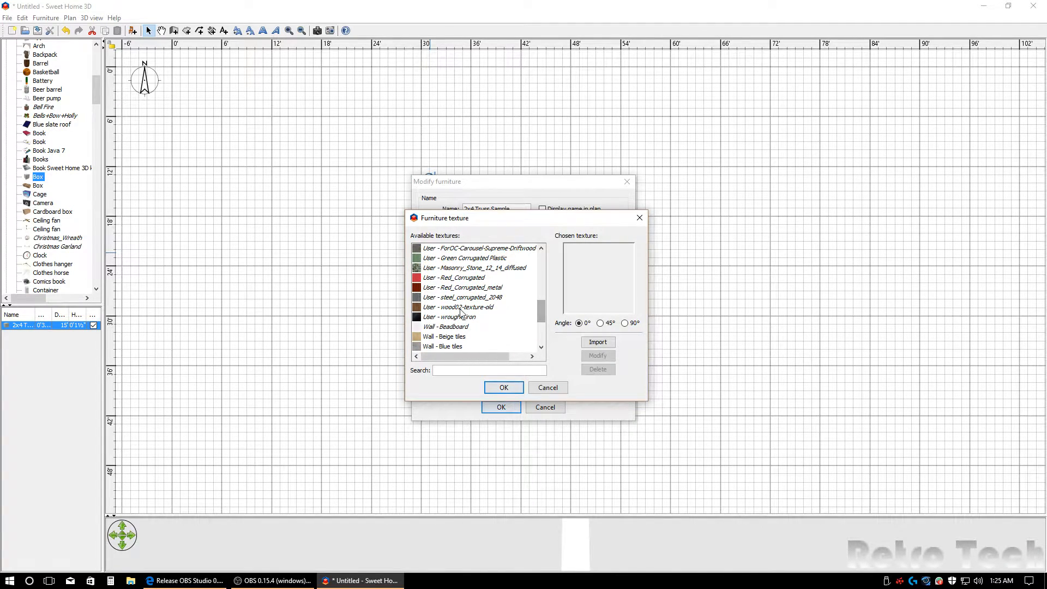
pyautogui.click(469, 307)
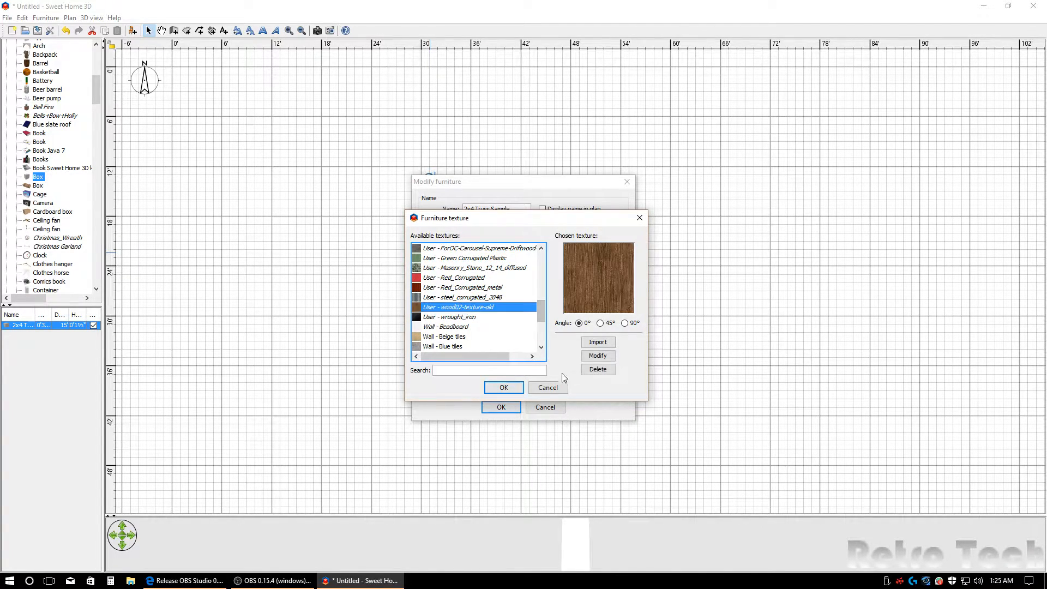
pyautogui.click(503, 388)
pyautogui.click(505, 413)
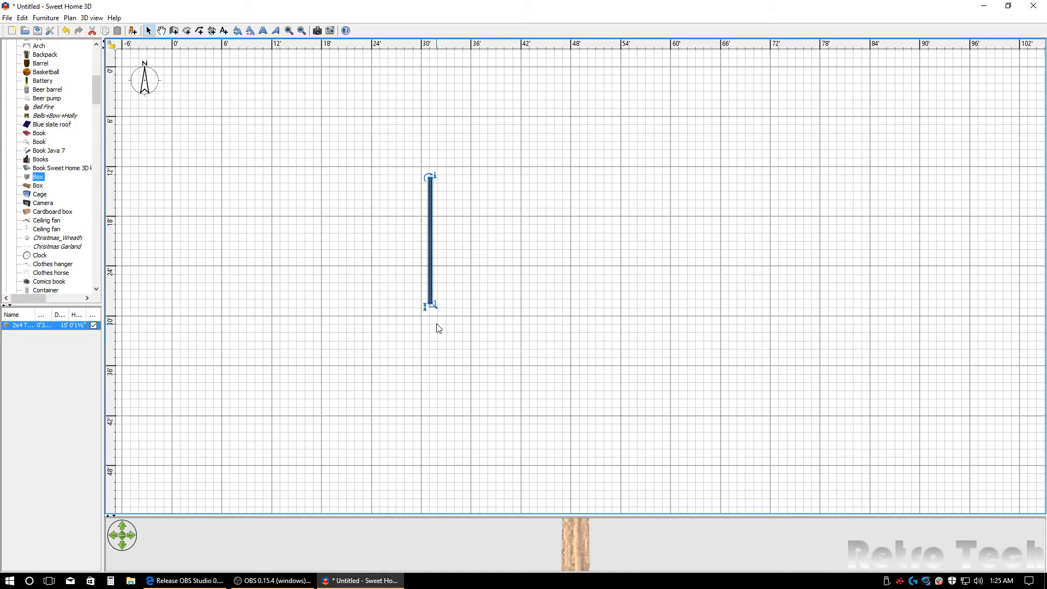
# - Inspect the textured board from an angle in an enlarged 3D view, and restore most of the space to the plan
pyautogui.moveTo(514, 515); pyautogui.dragTo(516, 172)
pyautogui.moveTo(672, 330); pyautogui.dragTo(542, 322)
pyautogui.scroll(-5, 542, 330)
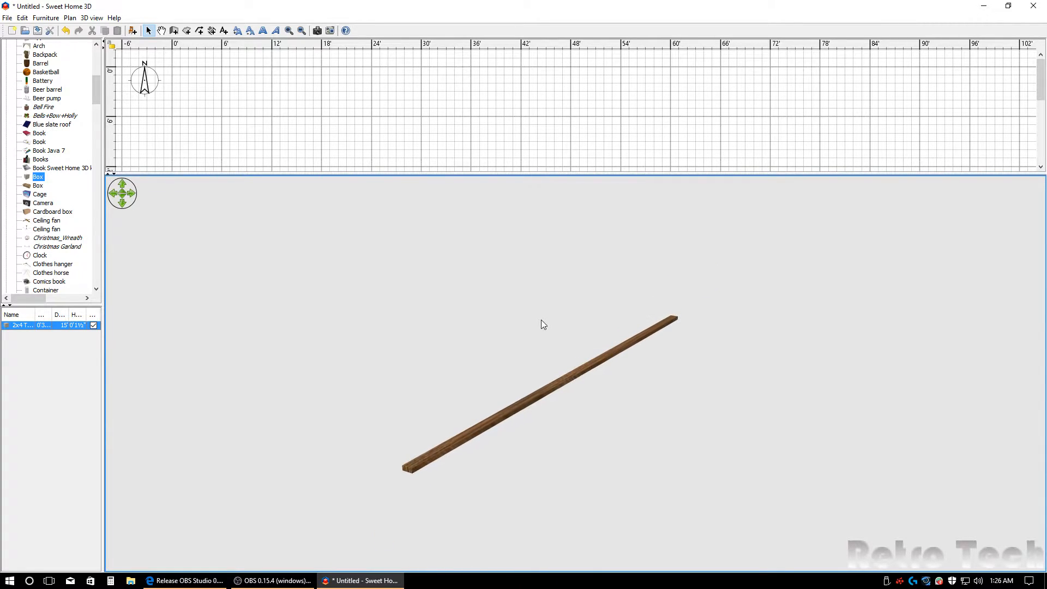
pyautogui.moveTo(587, 172); pyautogui.dragTo(580, 460)
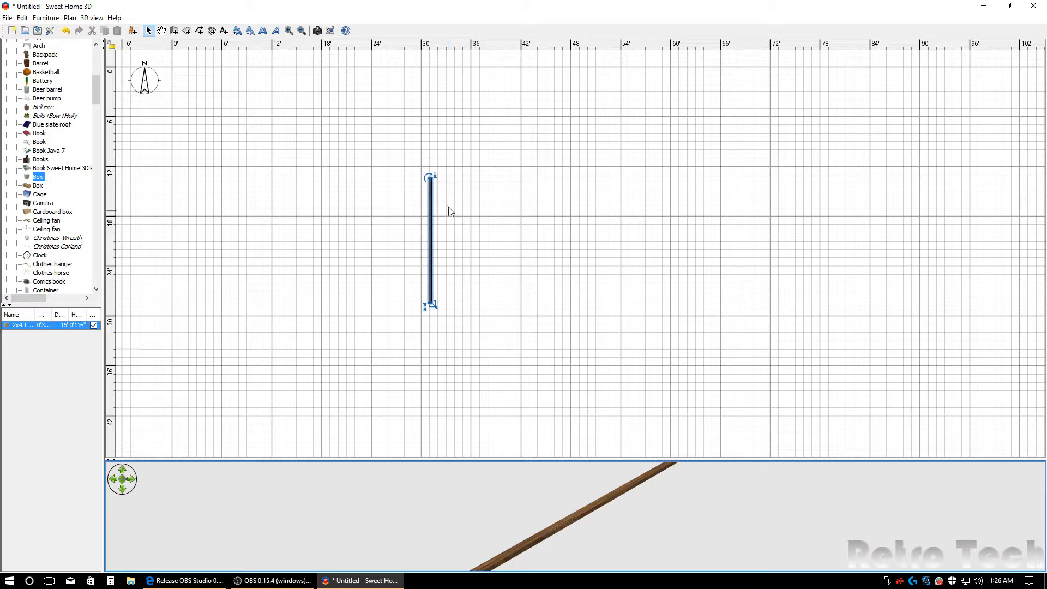
# - Duplicate the board, rotate the copy to 90°, and place it horizontally at about Y 30', spanning about X 35' to 50'
pyautogui.rightClick(433, 196)
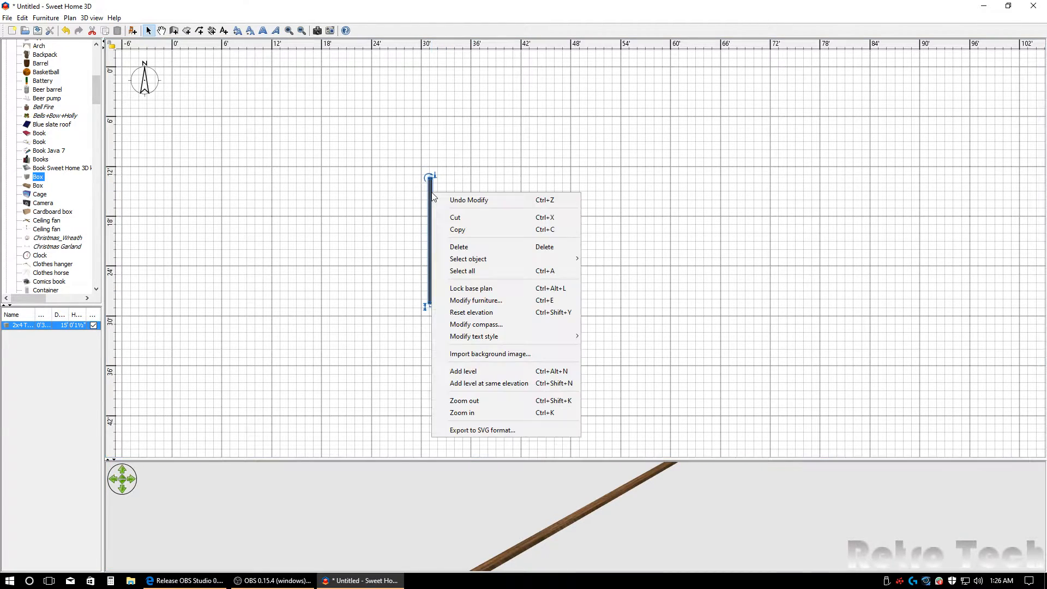
pyautogui.click(465, 231)
pyautogui.rightClick(559, 213)
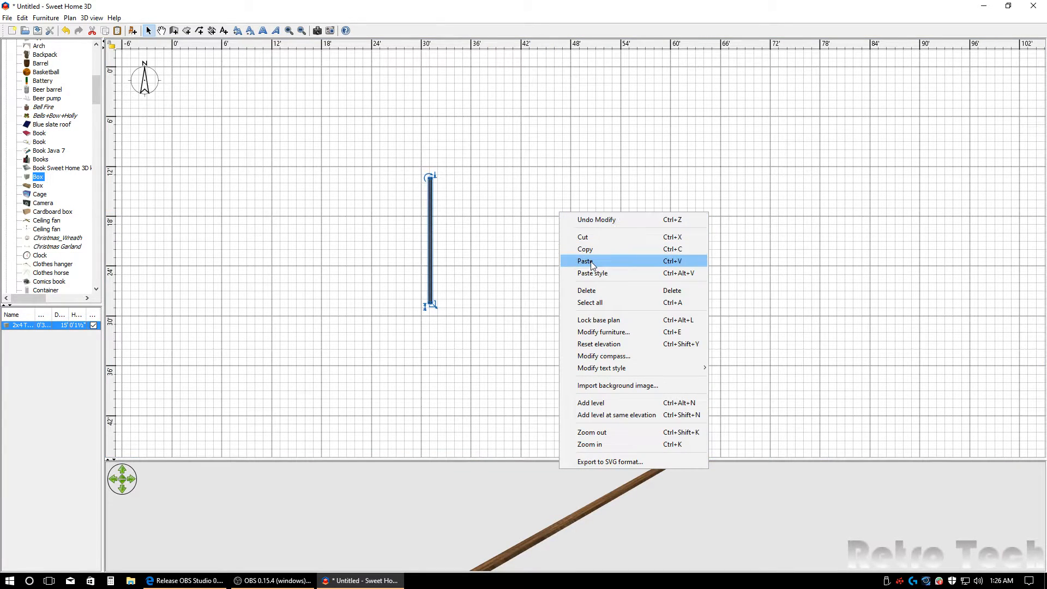
pyautogui.click(590, 260)
pyautogui.moveTo(437, 234); pyautogui.dragTo(599, 219)
pyautogui.moveTo(597, 164); pyautogui.dragTo(661, 229)
pyautogui.moveTo(593, 228); pyautogui.dragTo(524, 319)
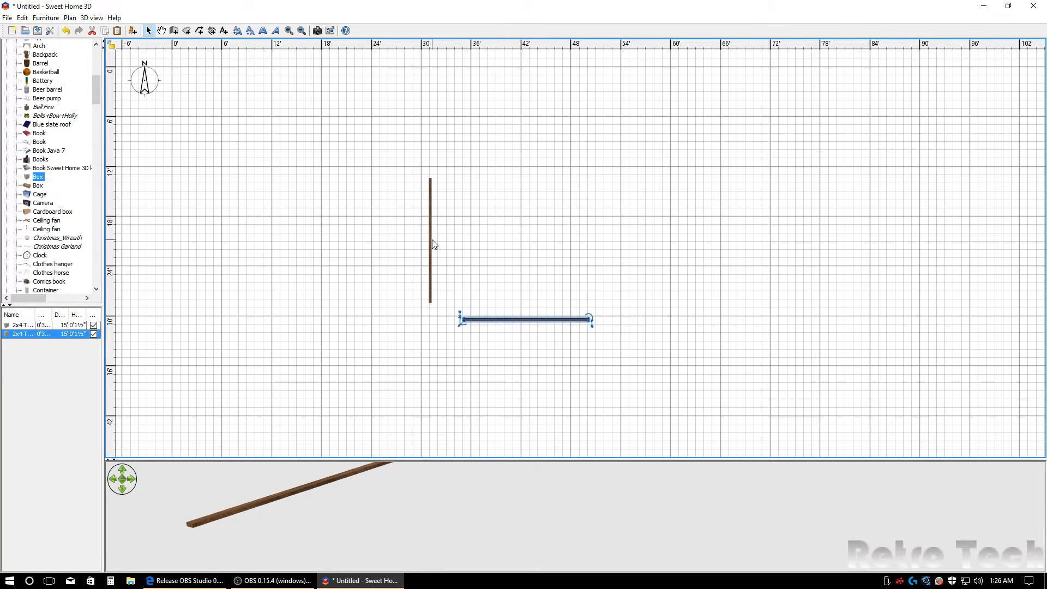
# - Duplicate the vertical board, move the copy to about X 60', and rotate it about 45° as a right rafter sloping down to the right
pyautogui.click(432, 240)
pyautogui.rightClick(432, 240)
pyautogui.click(484, 276)
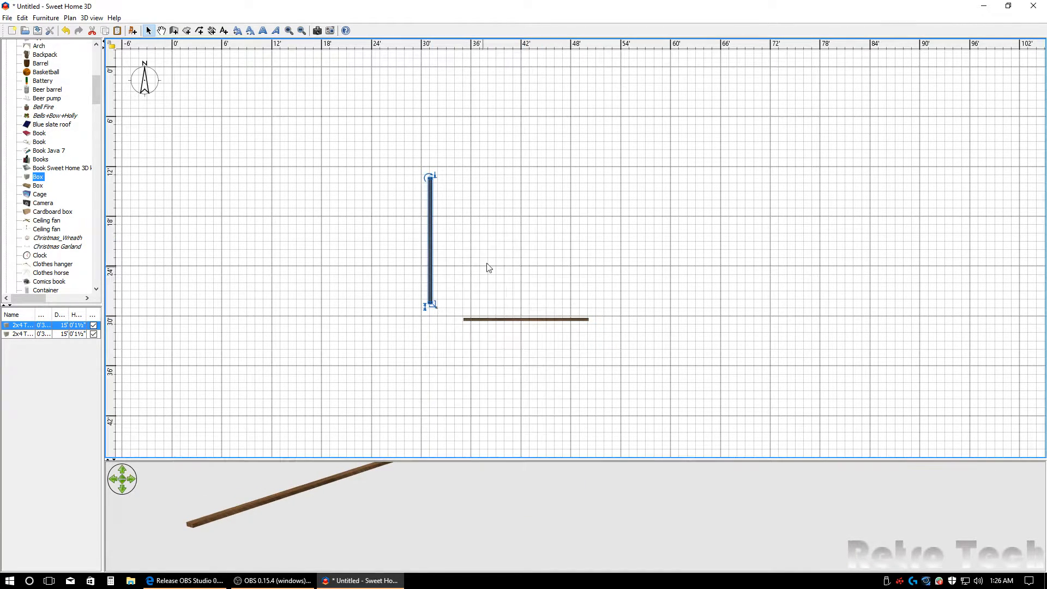
pyautogui.rightClick(544, 186)
pyautogui.click(605, 232)
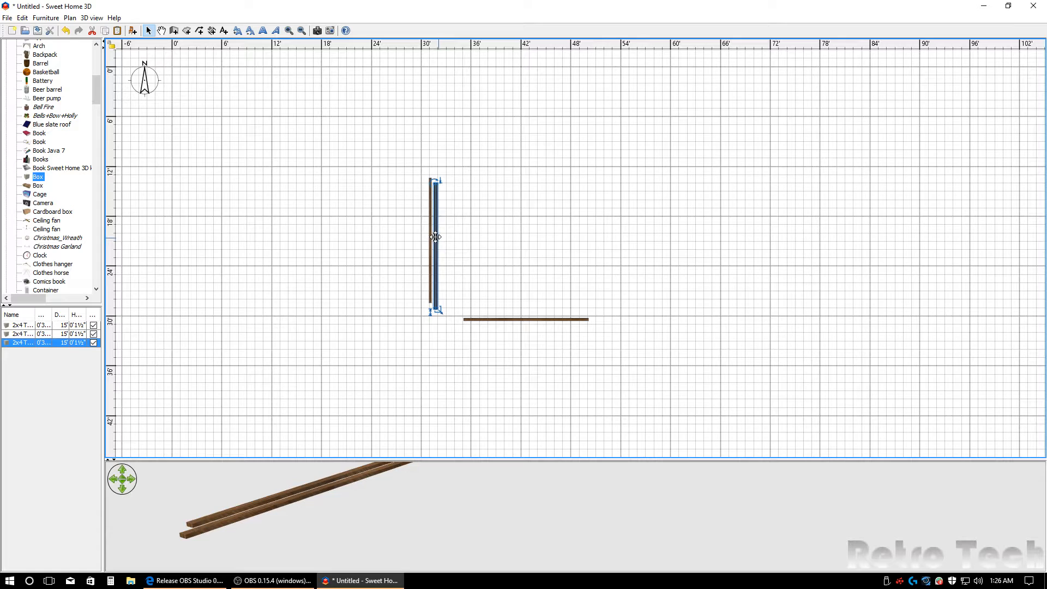
pyautogui.moveTo(434, 240); pyautogui.dragTo(665, 227)
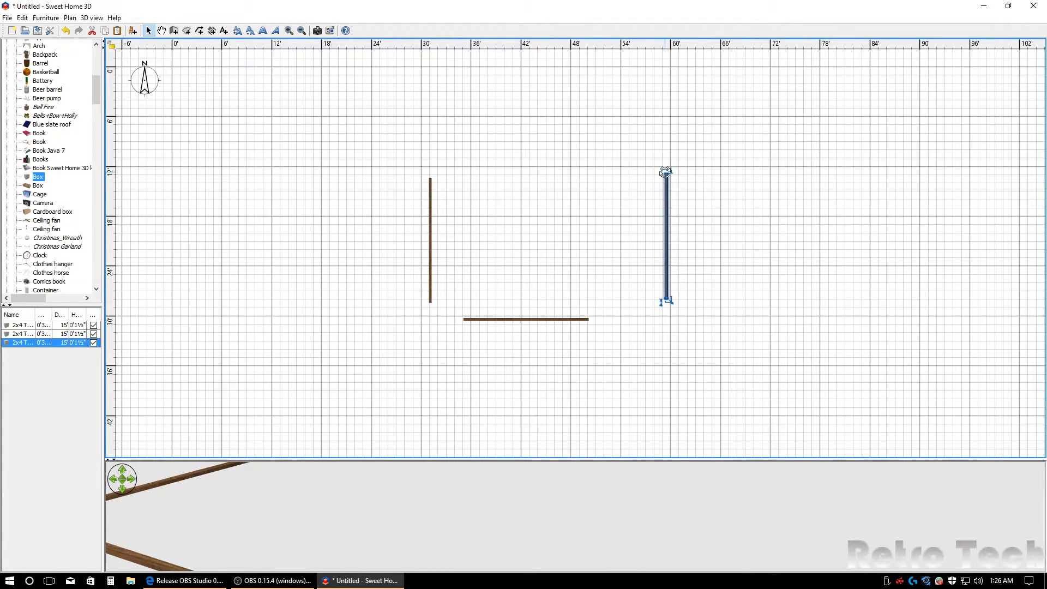
pyautogui.moveTo(665, 173); pyautogui.dragTo(619, 186)
# - Rotate the original vertical board about 45° as a left rafter meeting the right rafter's peak, and move the horizontal board beneath them
pyautogui.click(430, 179)
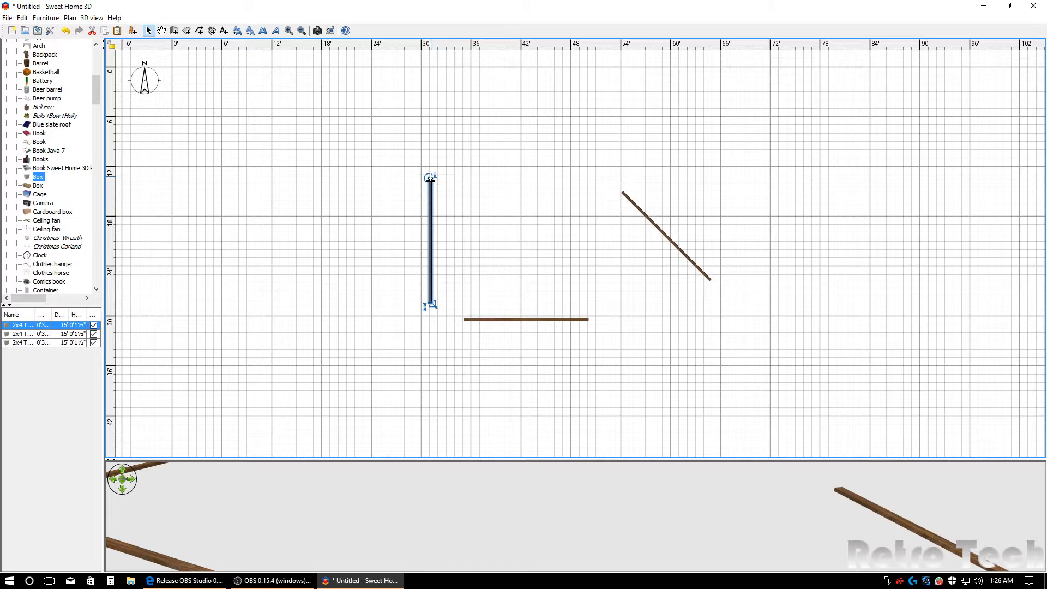
pyautogui.moveTo(429, 176); pyautogui.dragTo(606, 212)
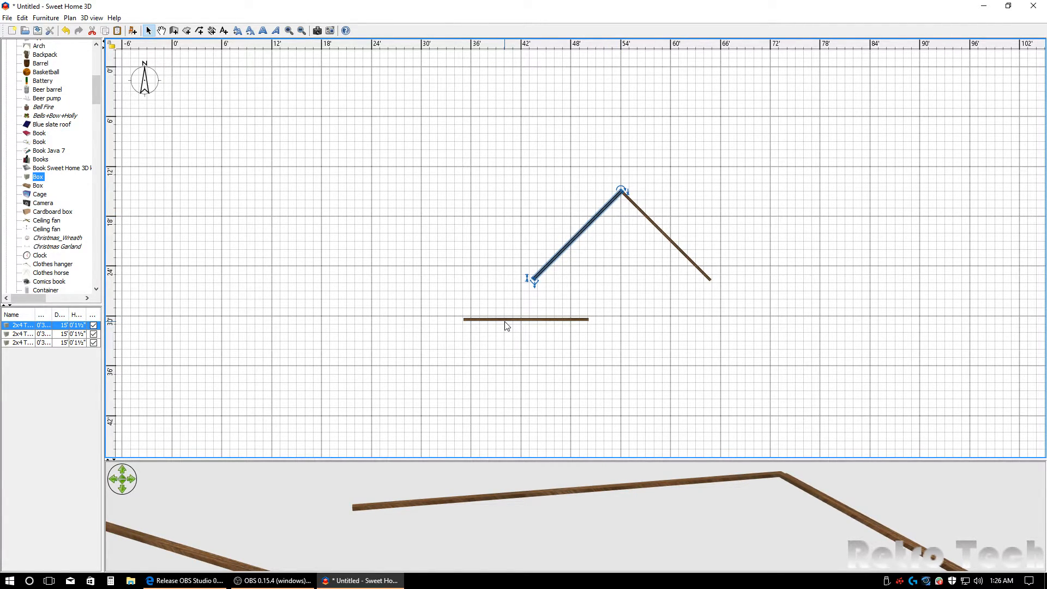
pyautogui.moveTo(505, 322); pyautogui.dragTo(602, 280)
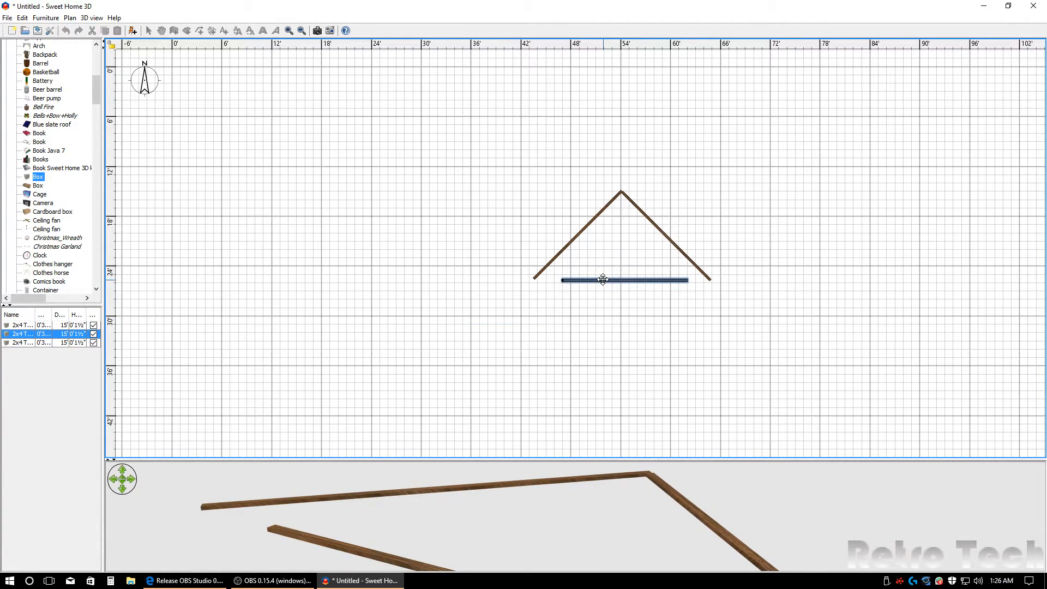
# - Shift all three truss boards about 15' to the left and align the bottom board's right end with the right rafter's foot
pyautogui.moveTo(504, 146); pyautogui.dragTo(805, 336)
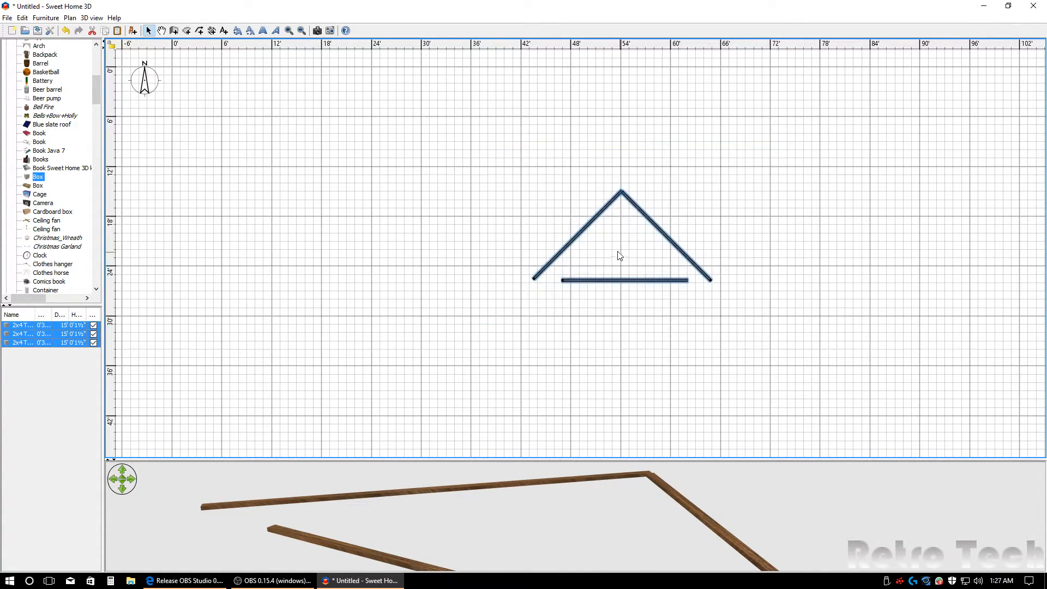
pyautogui.moveTo(655, 222); pyautogui.dragTo(528, 222)
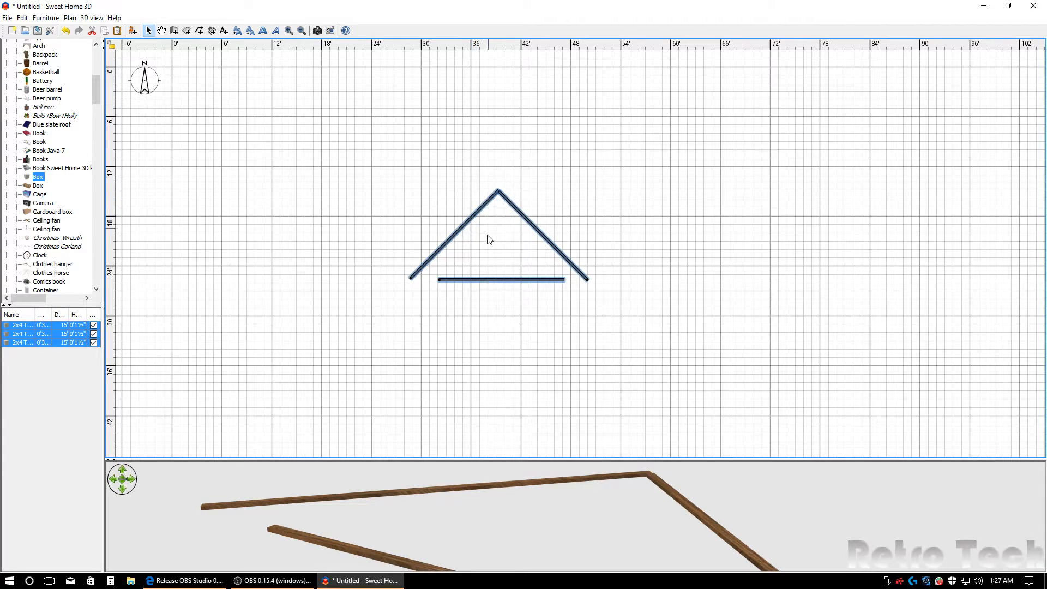
pyautogui.moveTo(483, 281); pyautogui.dragTo(536, 281)
pyautogui.click(484, 290)
pyautogui.click(489, 281)
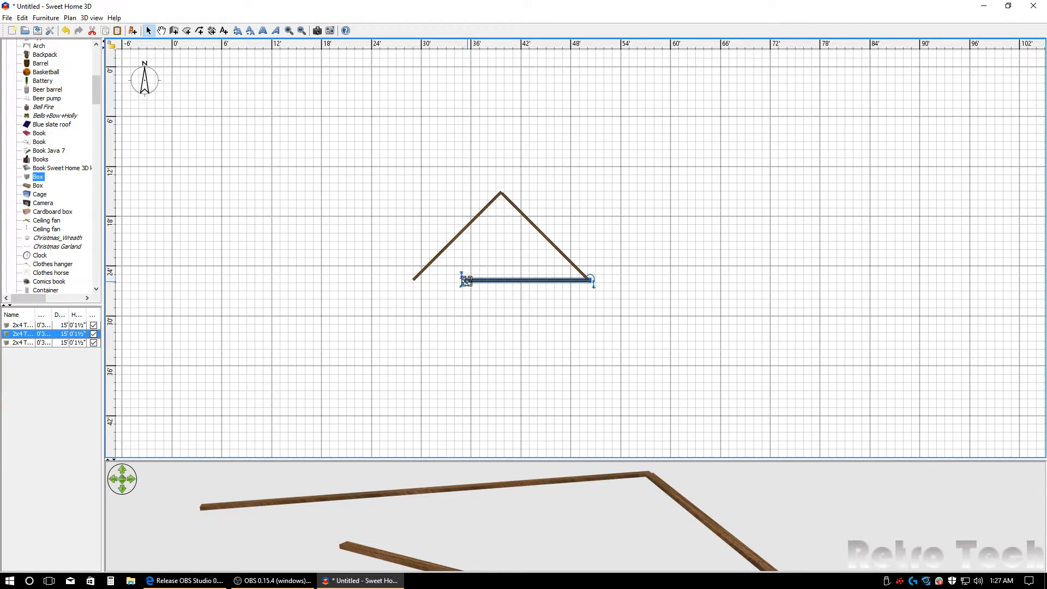
# - Stretch the bottom board to a depth of 21'5" so it reaches the left rafter's foot, and reduce its width slightly
pyautogui.moveTo(466, 281); pyautogui.dragTo(412, 281)
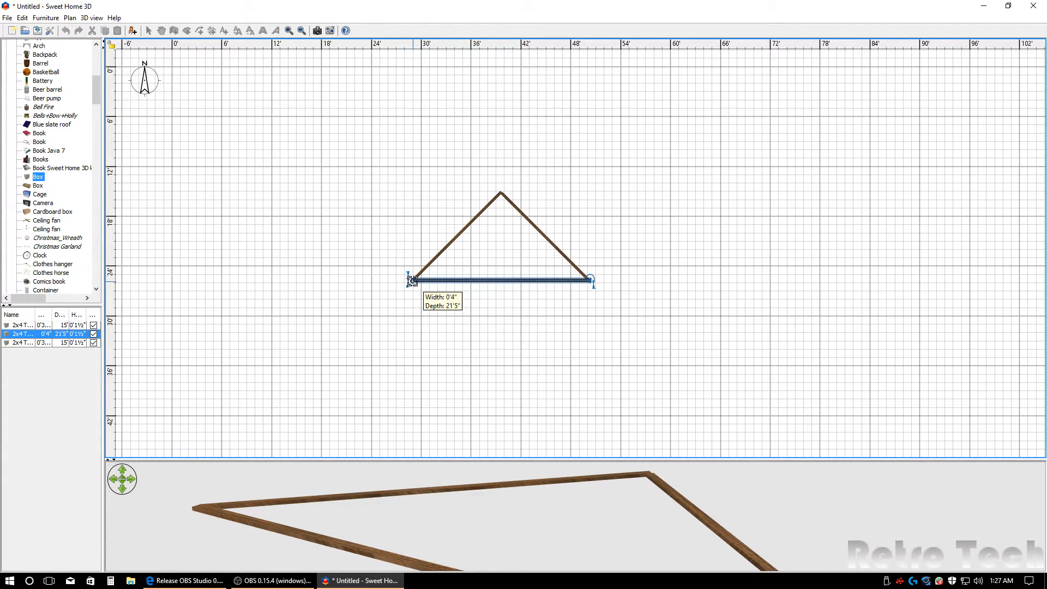
pyautogui.moveTo(412, 281); pyautogui.dragTo(412, 280)
pyautogui.doubleClick(442, 281)
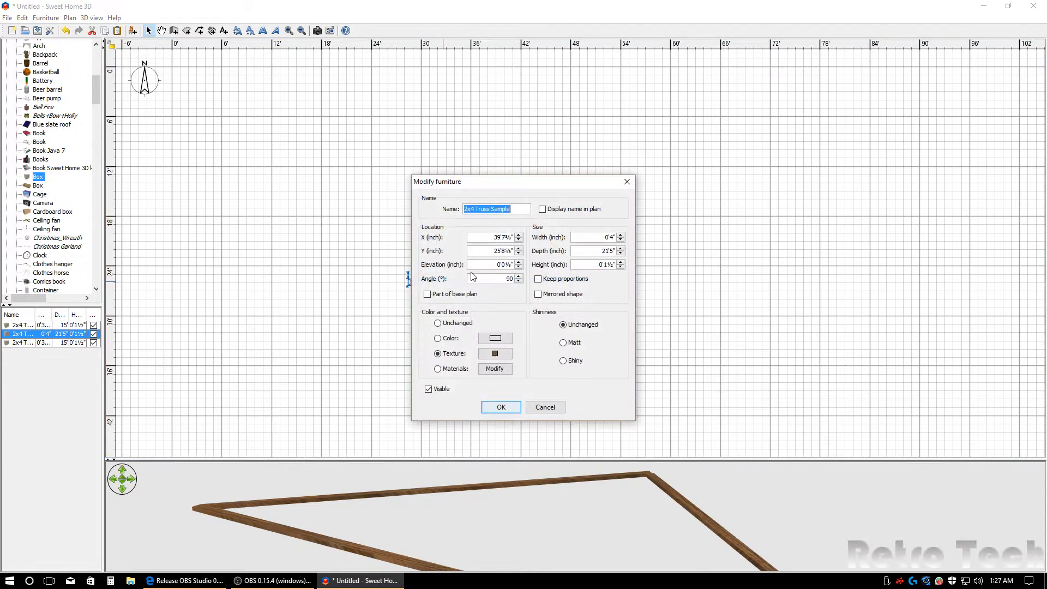
pyautogui.click(621, 240)
pyautogui.click(621, 240)
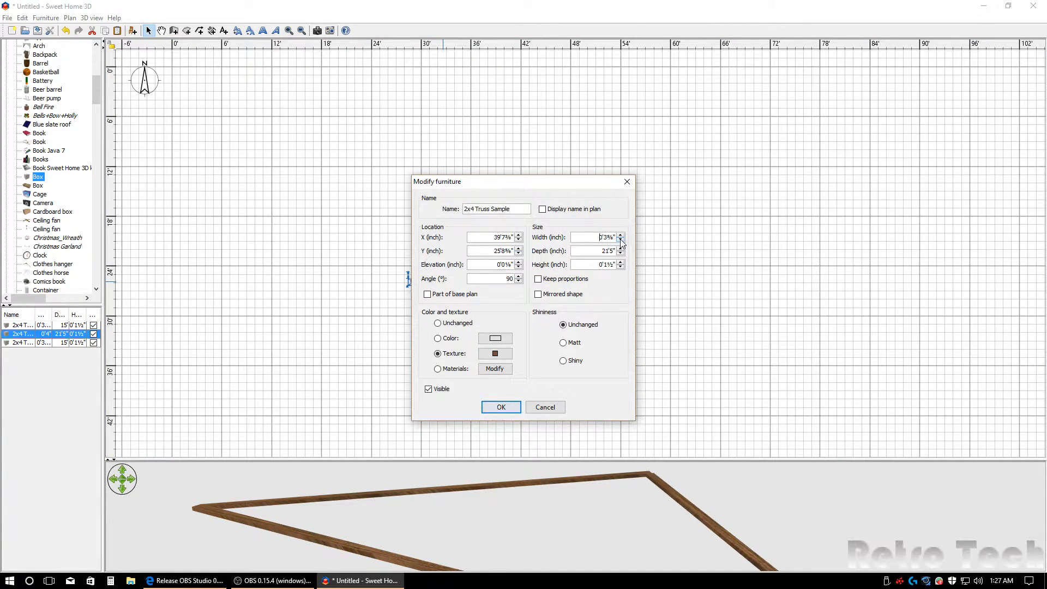
pyautogui.click(500, 408)
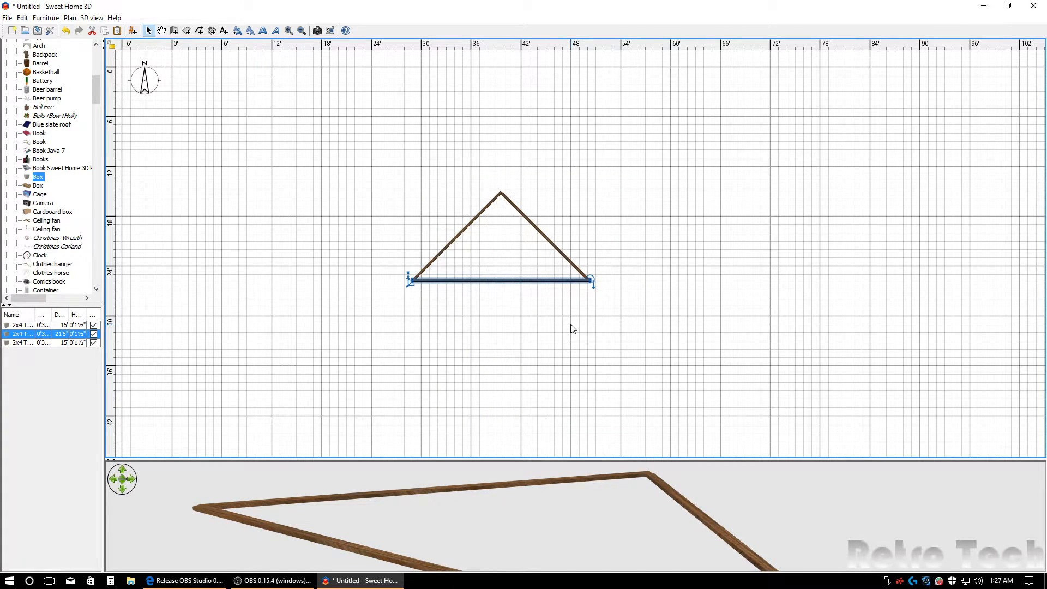
# - Duplicate the left rafter, stand the copy vertically under the peak, and shorten it to 10'1" so it ends at the bottom board
pyautogui.click(462, 238)
pyautogui.rightClick(461, 235)
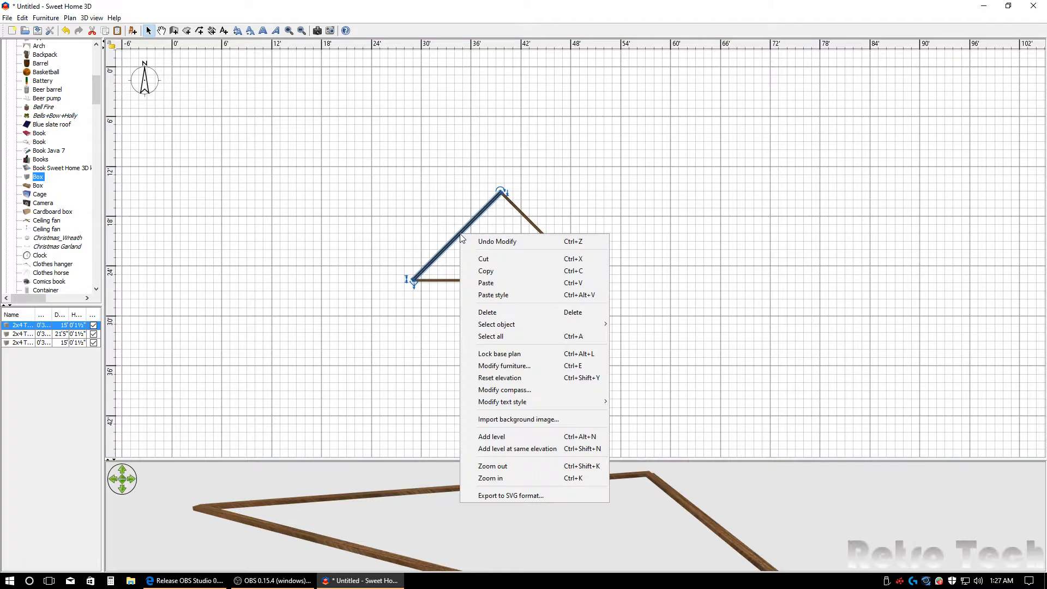
pyautogui.click(496, 273)
pyautogui.rightClick(391, 202)
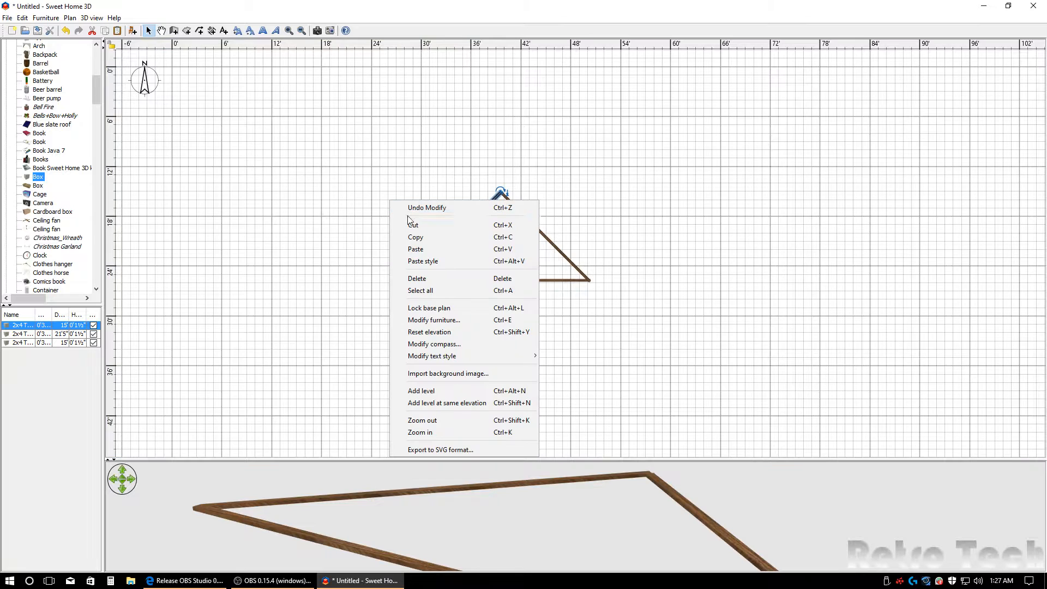
pyautogui.click(428, 252)
pyautogui.moveTo(430, 229); pyautogui.dragTo(501, 244)
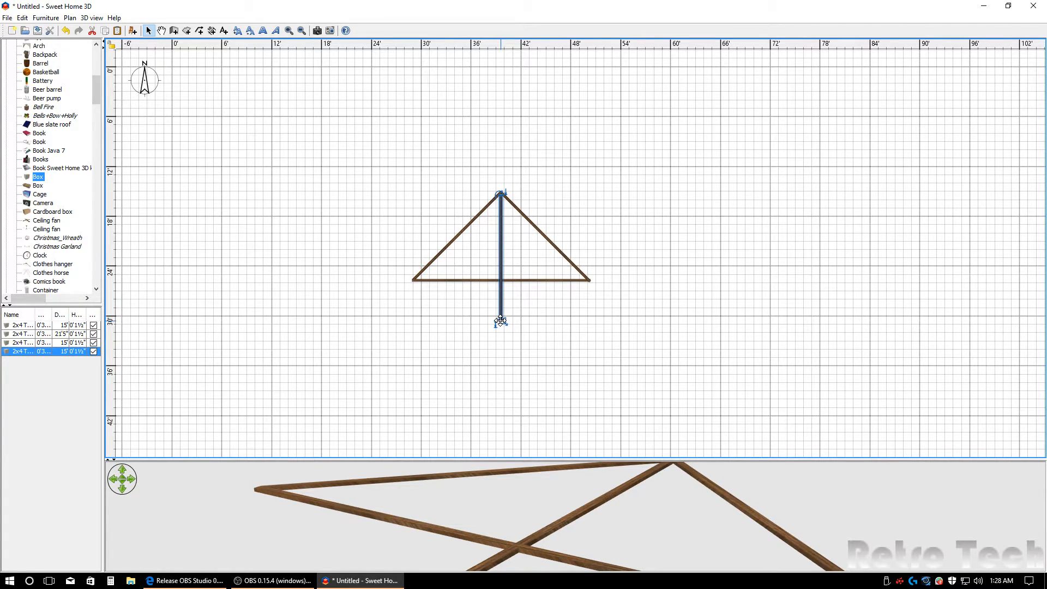
pyautogui.moveTo(502, 321); pyautogui.dragTo(501, 280)
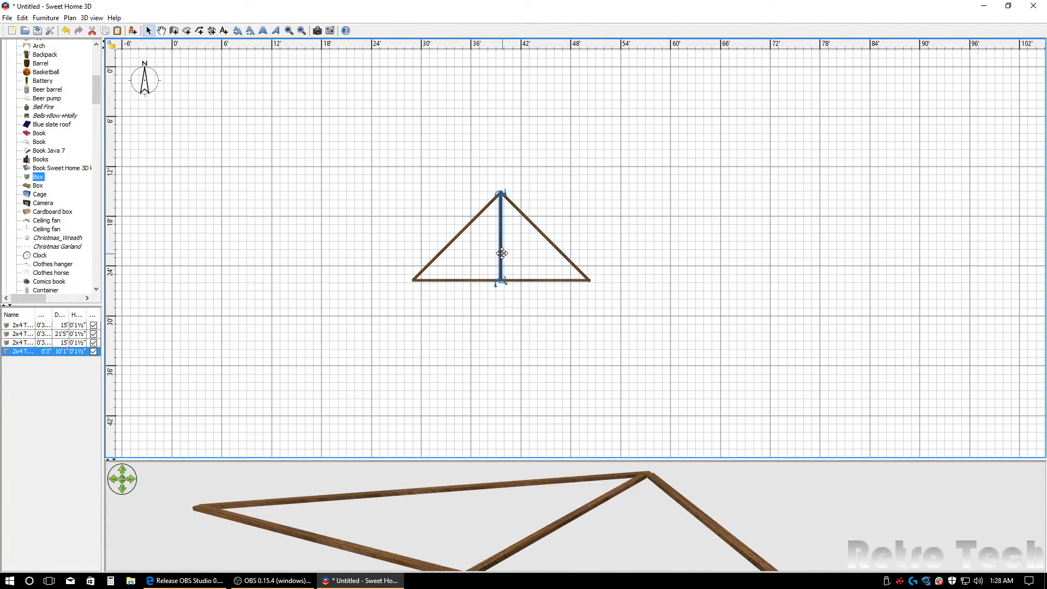
# - Increase the vertical center board's width to slightly more than 3"
pyautogui.doubleClick(500, 252)
pyautogui.click(621, 240)
pyautogui.click(621, 235)
pyautogui.click(621, 236)
pyautogui.click(621, 236)
pyautogui.click(621, 235)
pyautogui.click(501, 410)
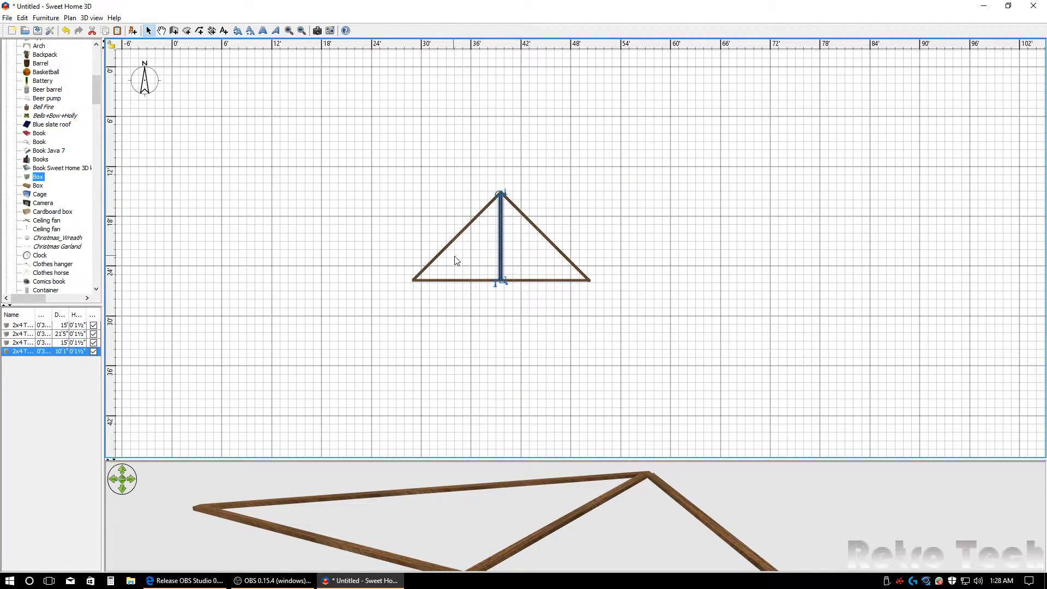
# - Paste another board, angle it at 315° from the left rafter's middle to the center board's foot, and shorten it to 7'
pyautogui.rightClick(349, 264)
pyautogui.click(377, 302)
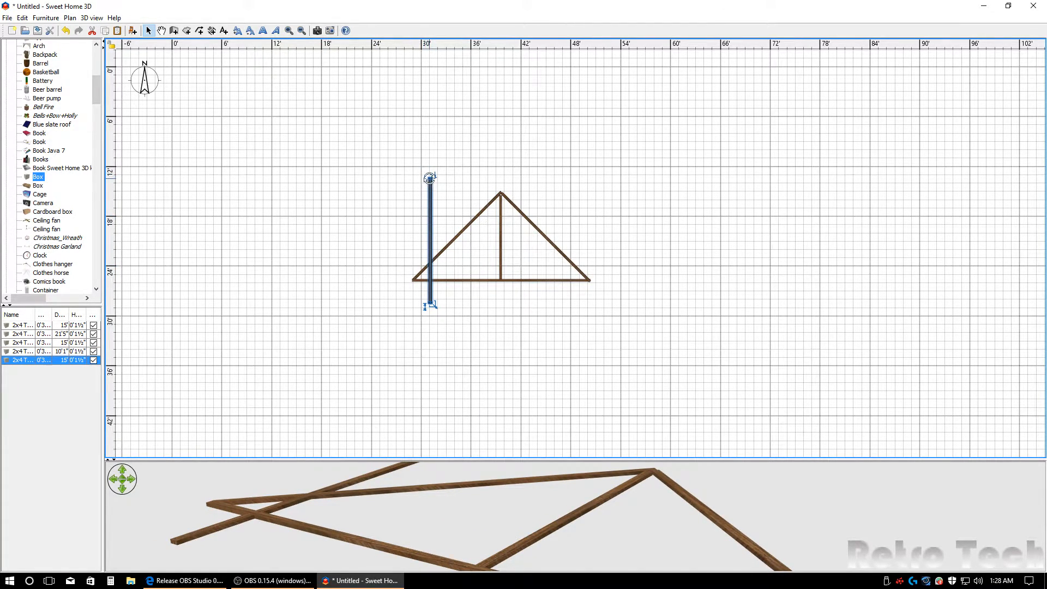
pyautogui.moveTo(428, 178); pyautogui.dragTo(473, 257)
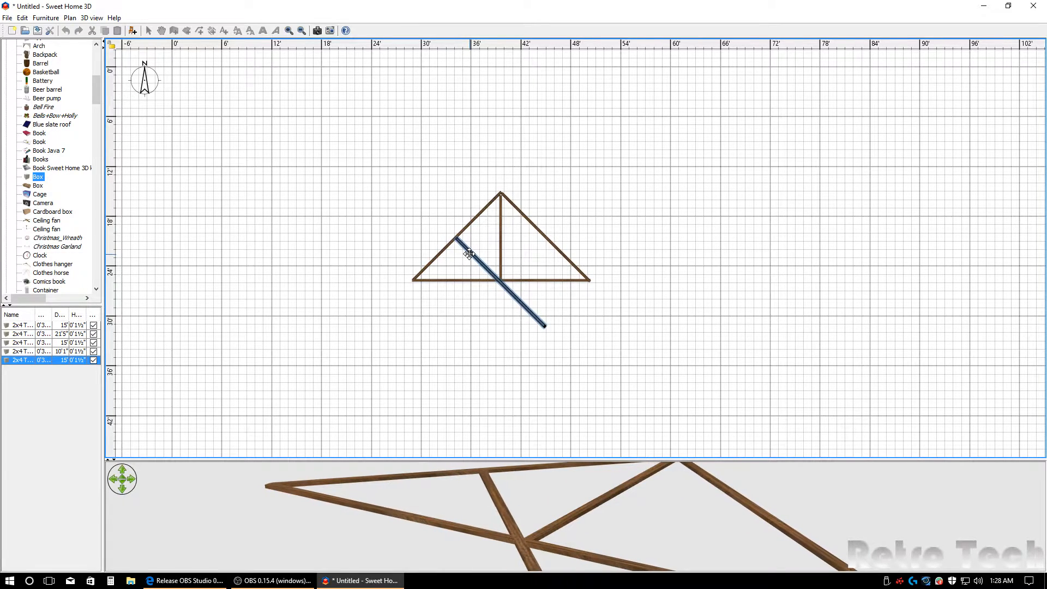
pyautogui.moveTo(545, 325); pyautogui.dragTo(499, 278)
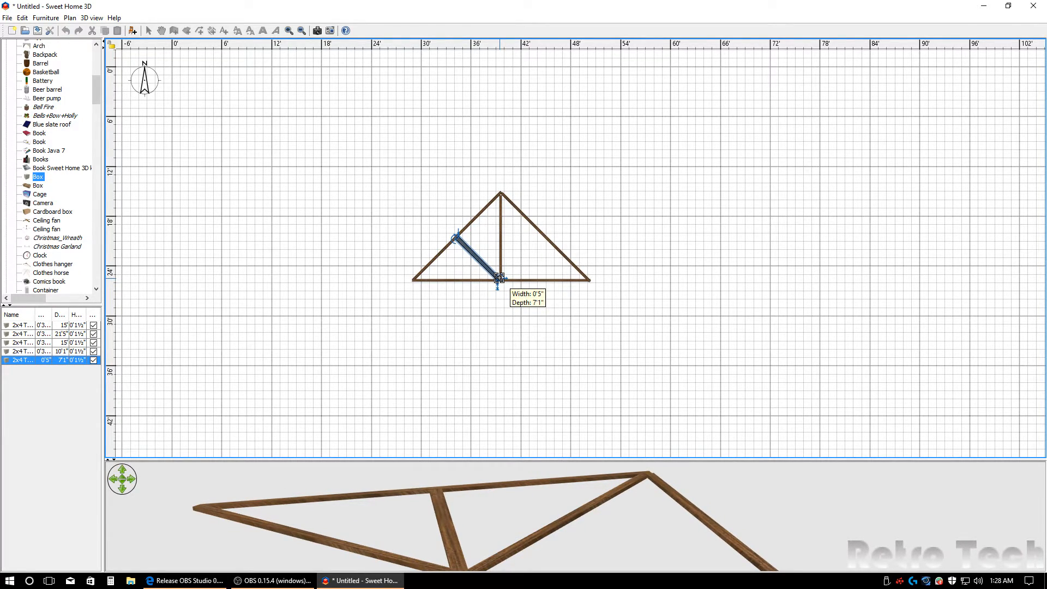
pyautogui.moveTo(499, 278); pyautogui.dragTo(498, 278)
# - Set the left diagonal brace's width to 3¾"
pyautogui.doubleClick(490, 270)
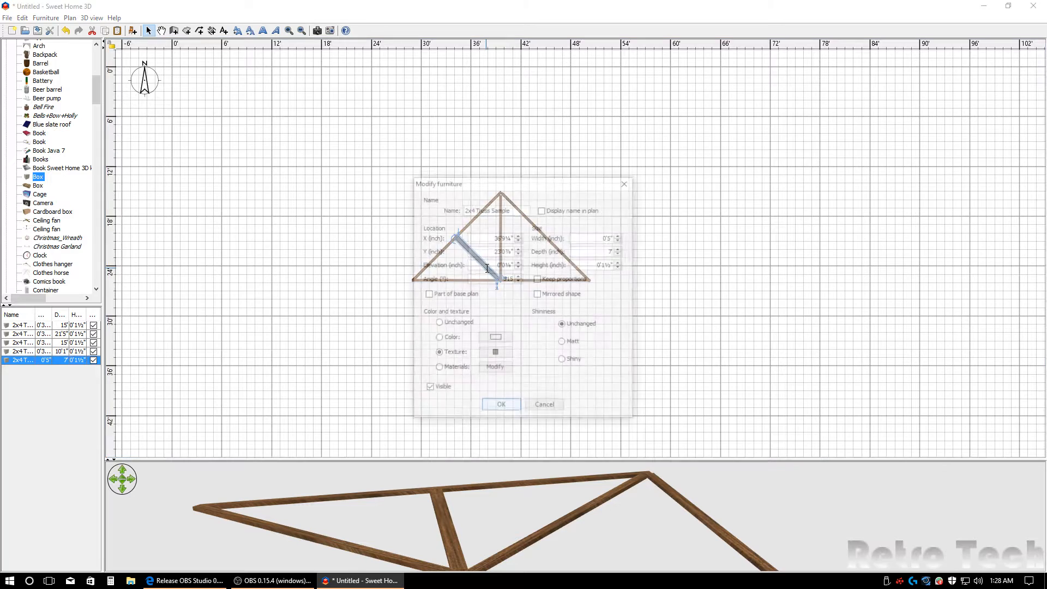
pyautogui.click(621, 240)
pyautogui.click(621, 241)
pyautogui.click(620, 241)
pyautogui.click(621, 240)
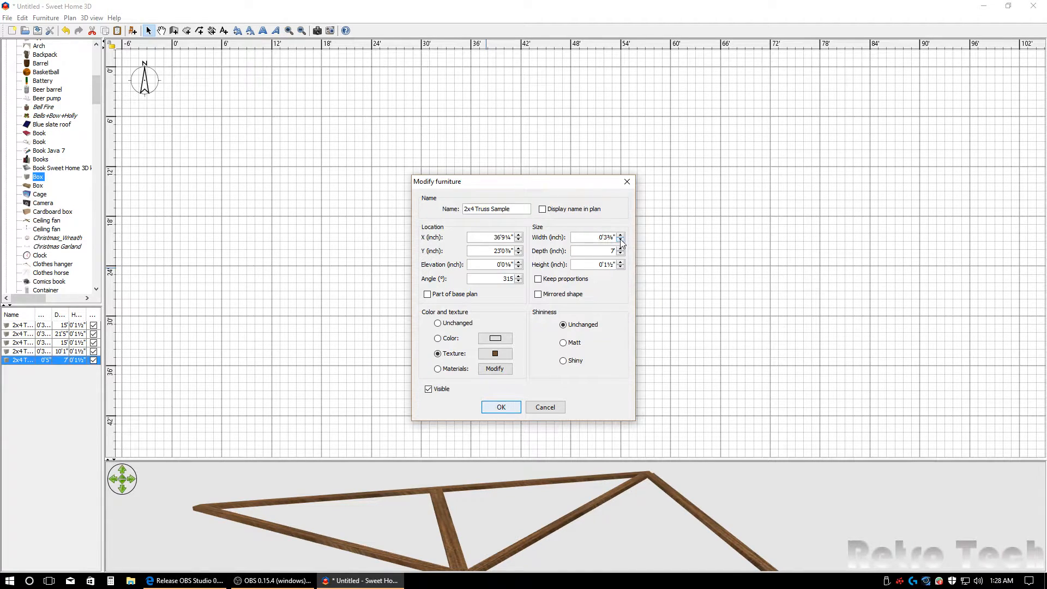
pyautogui.click(499, 409)
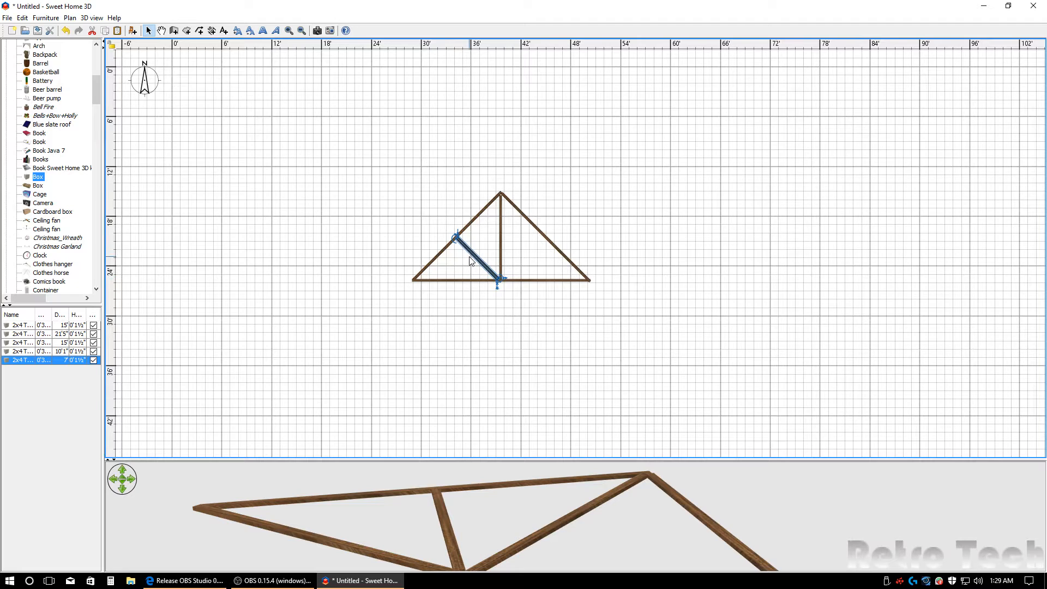
# - Duplicate the left diagonal brace and mirror the copy's position, running from the center board's foot to the right rafter's middle
pyautogui.rightClick(471, 252)
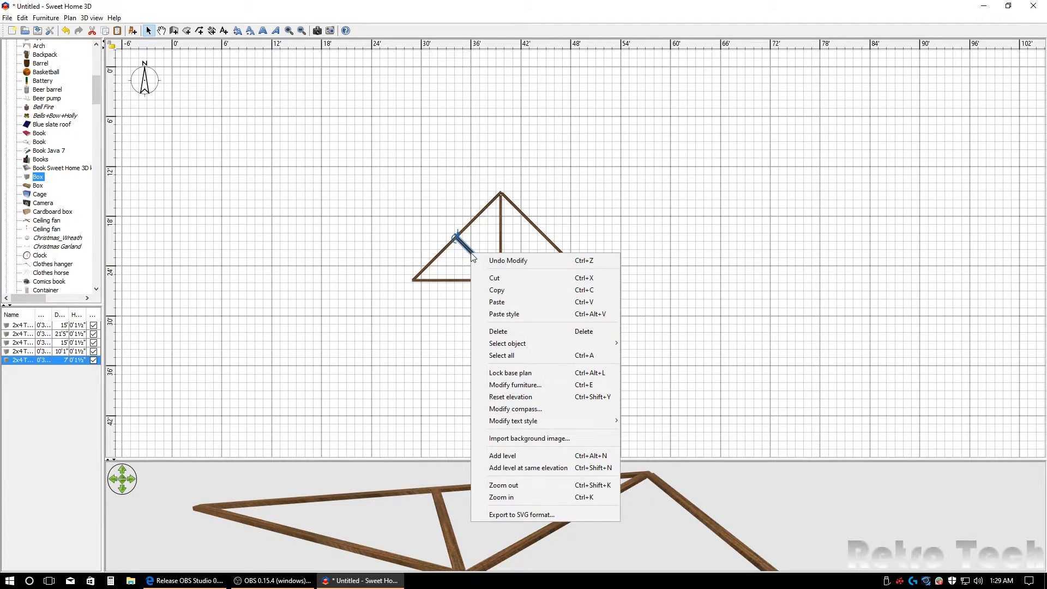
pyautogui.click(502, 293)
pyautogui.rightClick(520, 301)
pyautogui.click(562, 348)
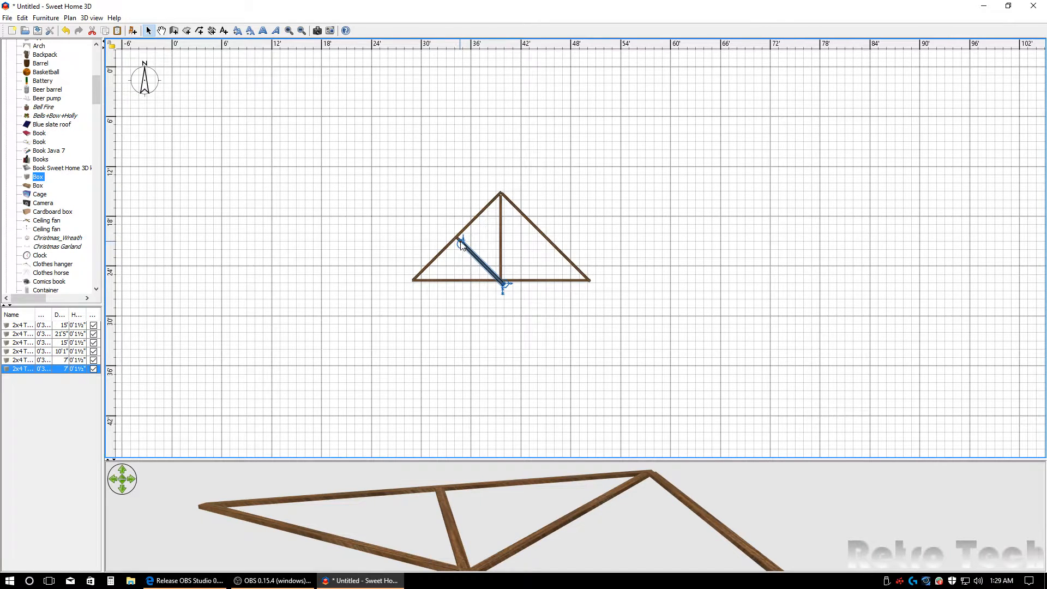
pyautogui.moveTo(466, 256); pyautogui.dragTo(529, 251)
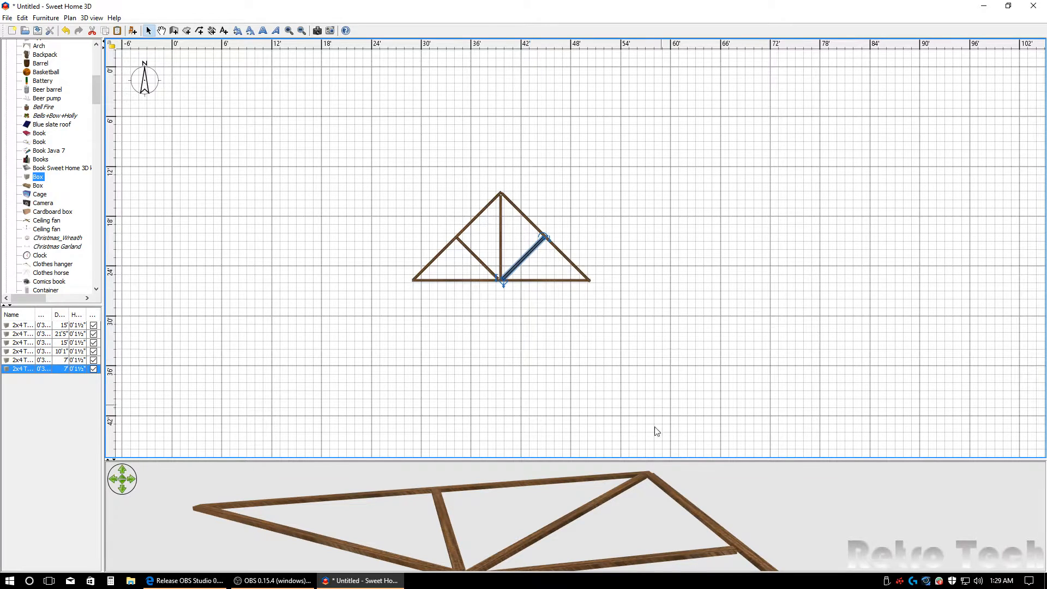
# - Examine the assembled truss from above in an enlarged 3D view, checking how the boards meet at the joints
pyautogui.moveTo(614, 461); pyautogui.dragTo(560, 183)
pyautogui.moveTo(603, 271); pyautogui.dragTo(664, 412)
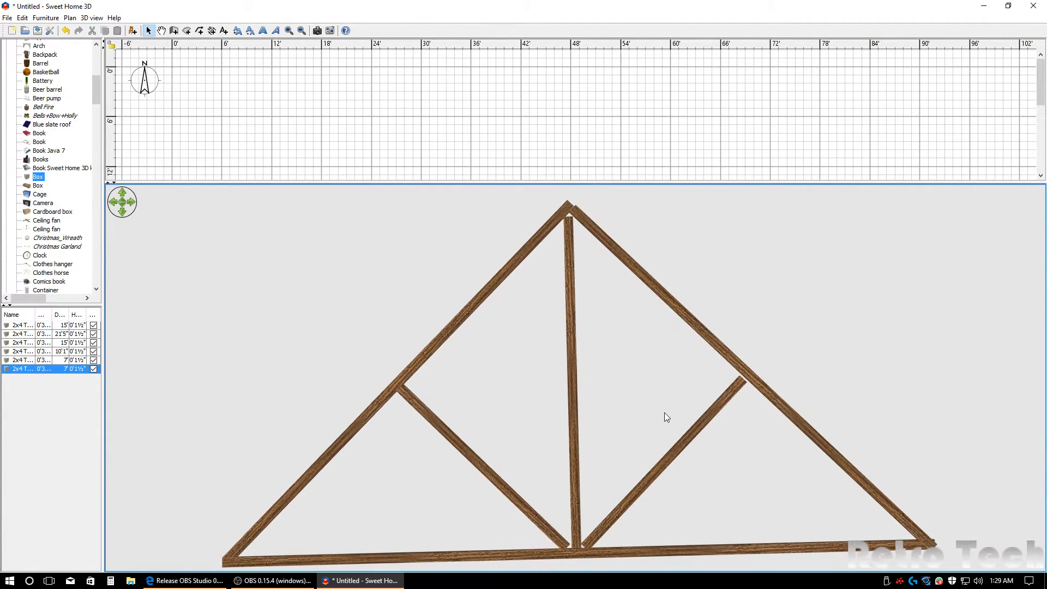
pyautogui.scroll(-3, 657, 408)
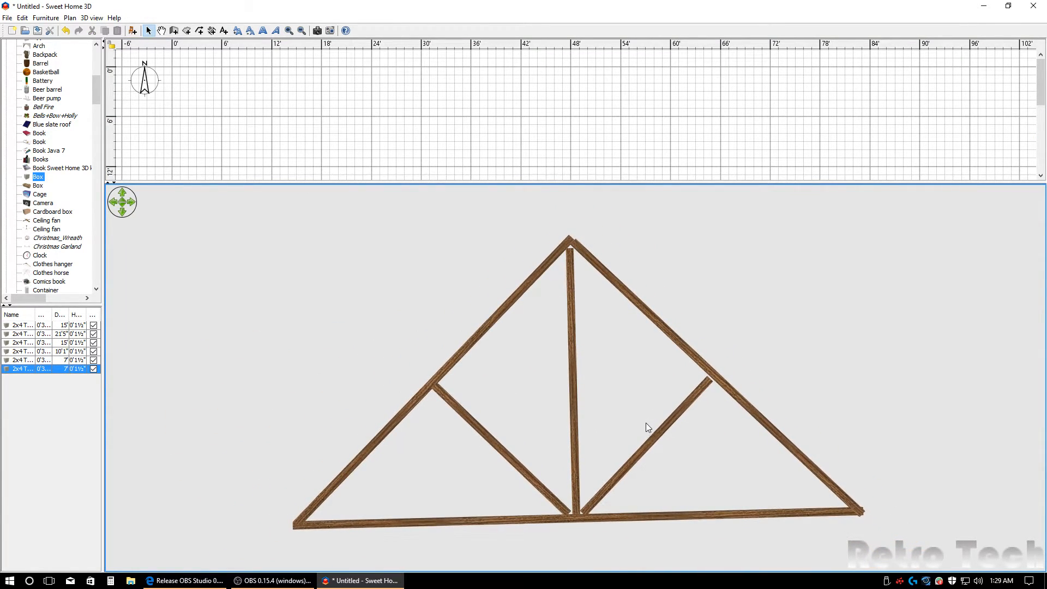
pyautogui.scroll(2, 656, 422)
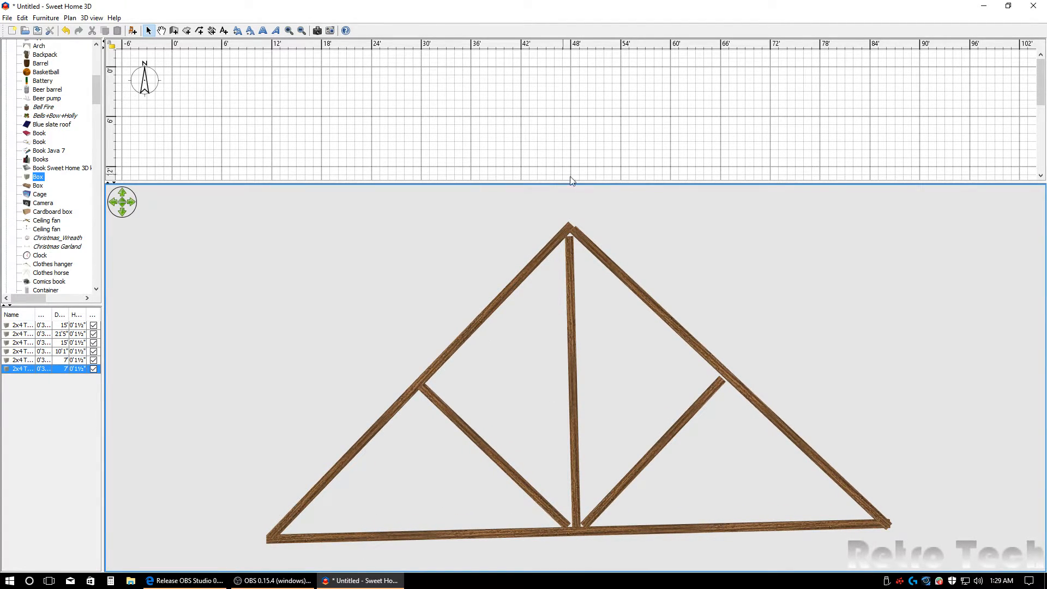
pyautogui.moveTo(610, 182); pyautogui.dragTo(614, 393)
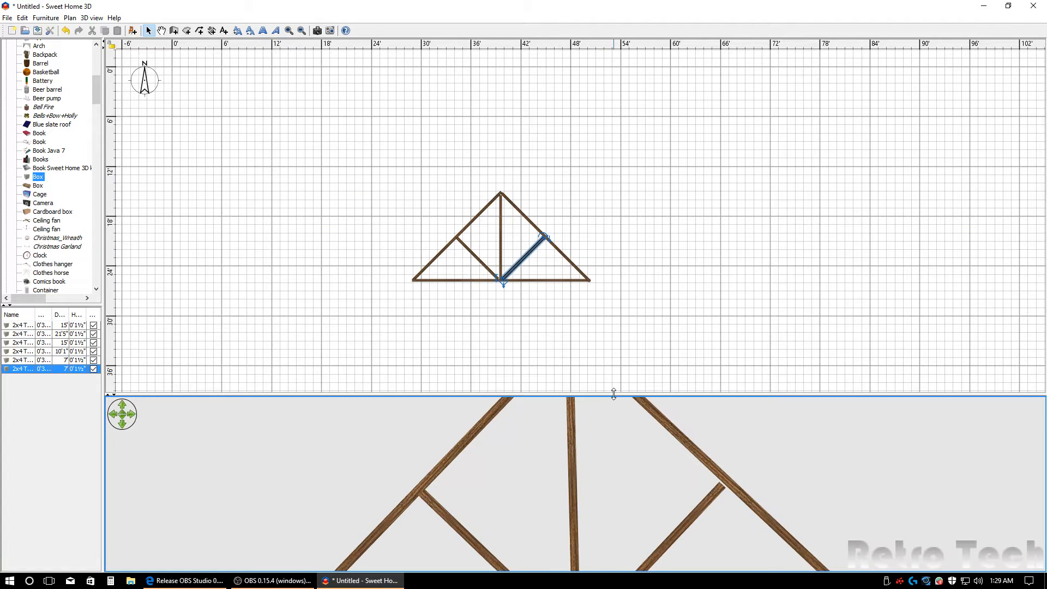
pyautogui.click(461, 340)
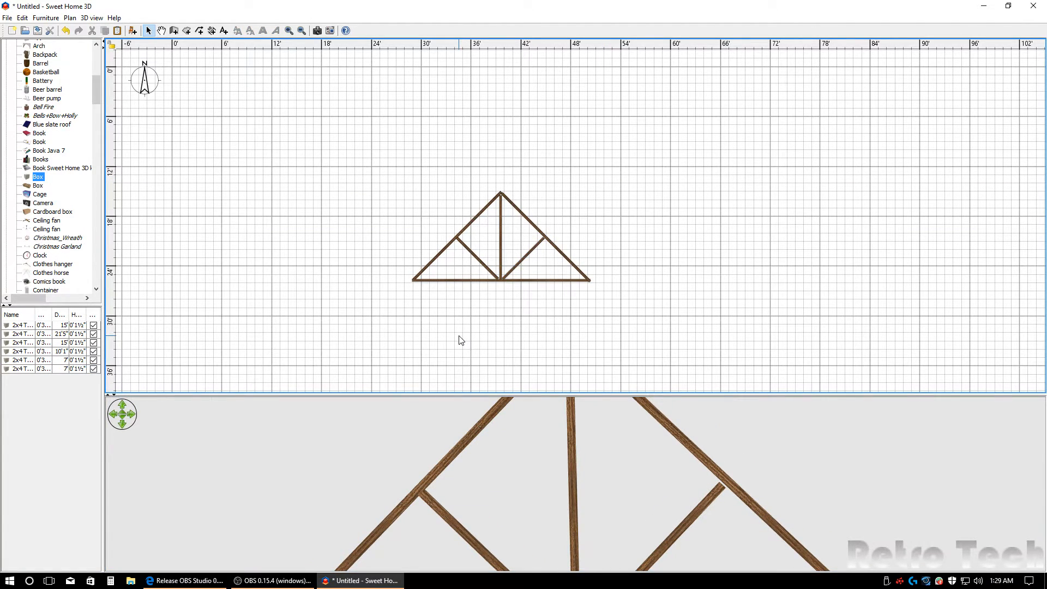
pyautogui.moveTo(363, 157); pyautogui.dragTo(696, 344)
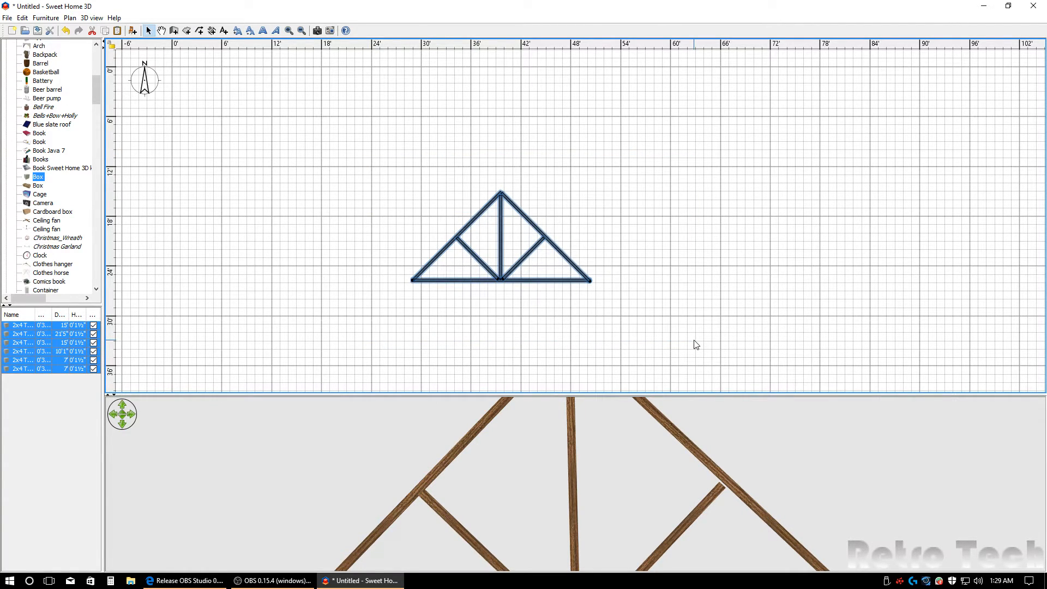
pyautogui.click(548, 337)
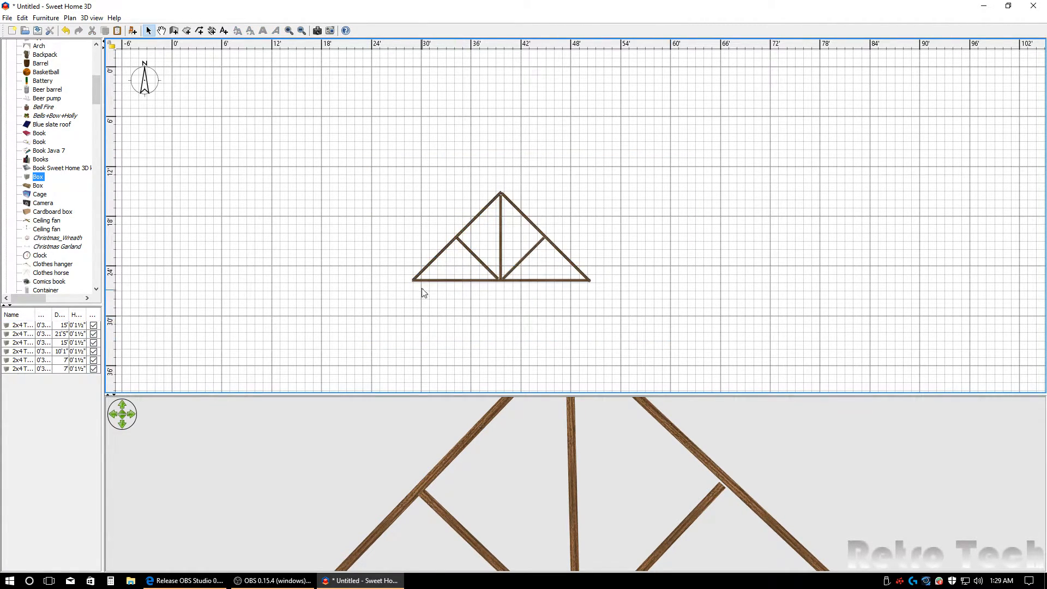
# - Select all six truss boards together in the plan: both rafters, both diagonal braces, the center board and the bottom board
pyautogui.click(433, 259)
pyautogui.hotkey('ctrl', 'c')
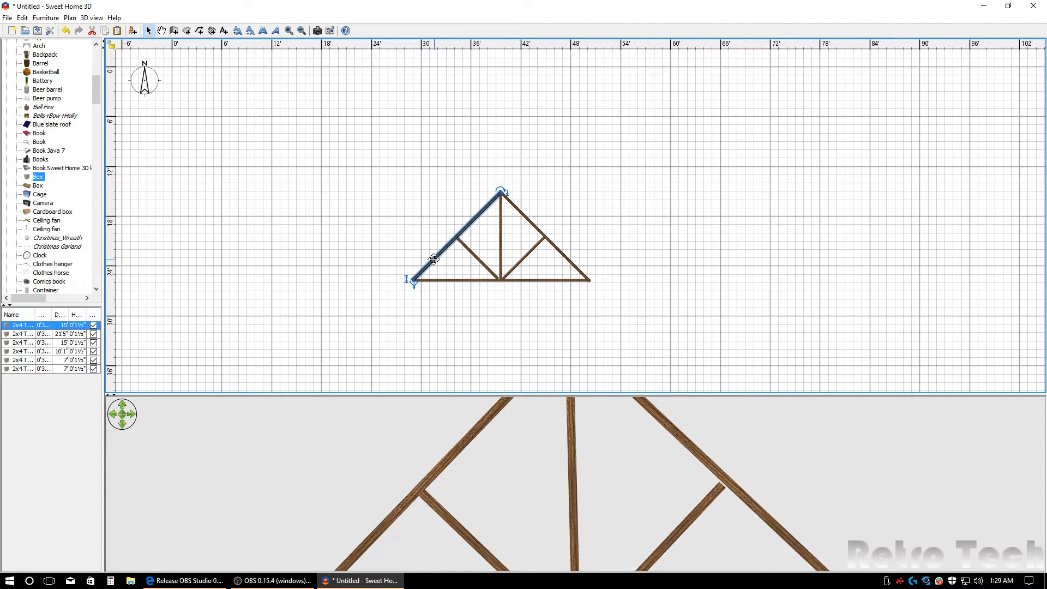
pyautogui.keyDown('shift'); pyautogui.click(472, 254); pyautogui.keyUp('shift')
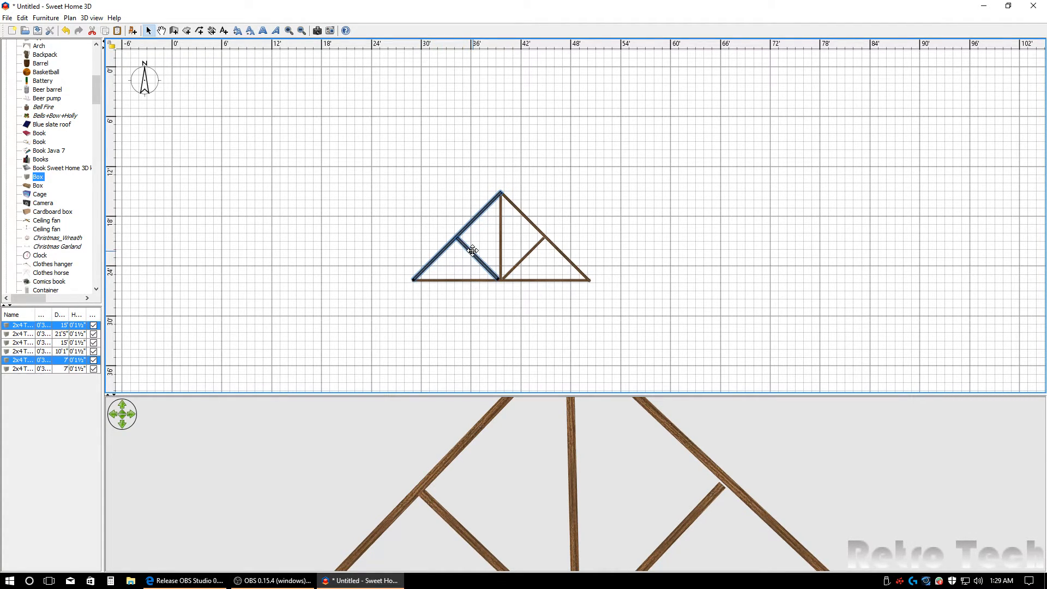
pyautogui.keyDown('shift'); pyautogui.click(502, 237); pyautogui.keyUp('shift')
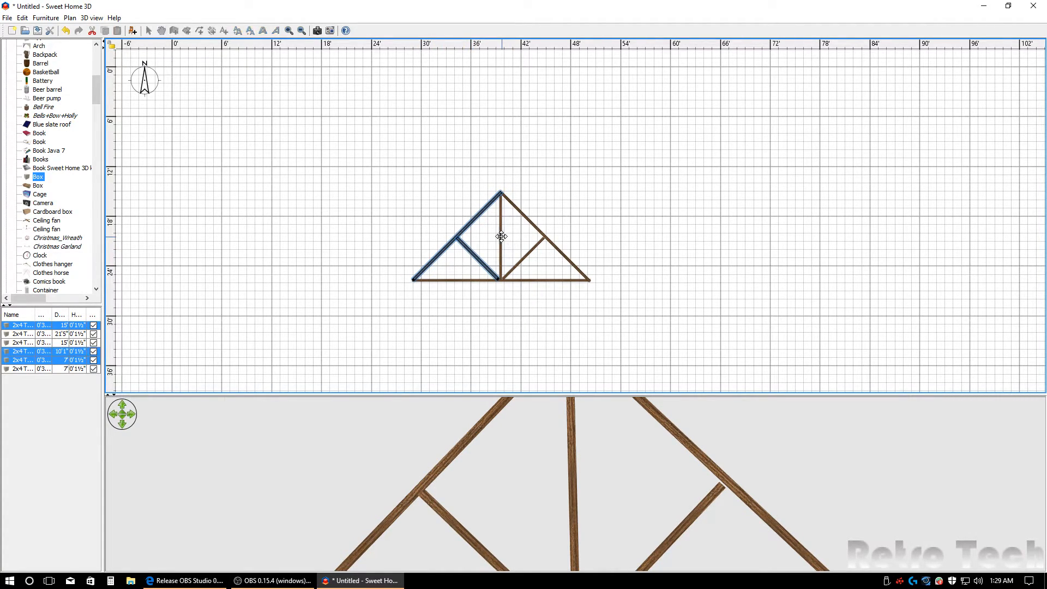
pyautogui.keyDown('shift'); pyautogui.click(534, 227); pyautogui.keyUp('shift')
pyautogui.keyDown('shift'); pyautogui.click(533, 249); pyautogui.keyUp('shift')
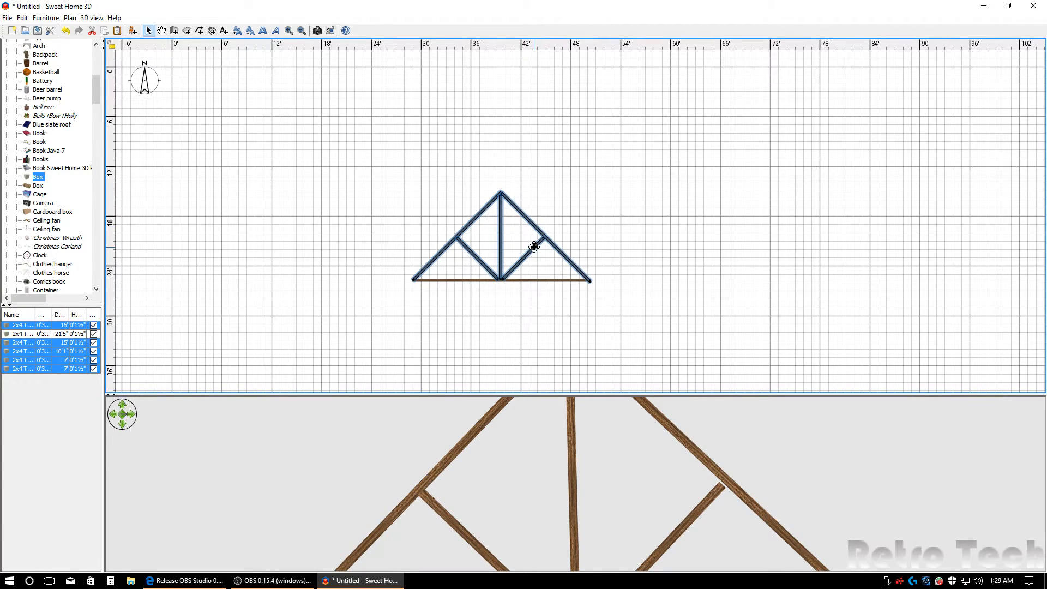
pyautogui.keyDown('shift'); pyautogui.click(532, 281); pyautogui.keyUp('shift')
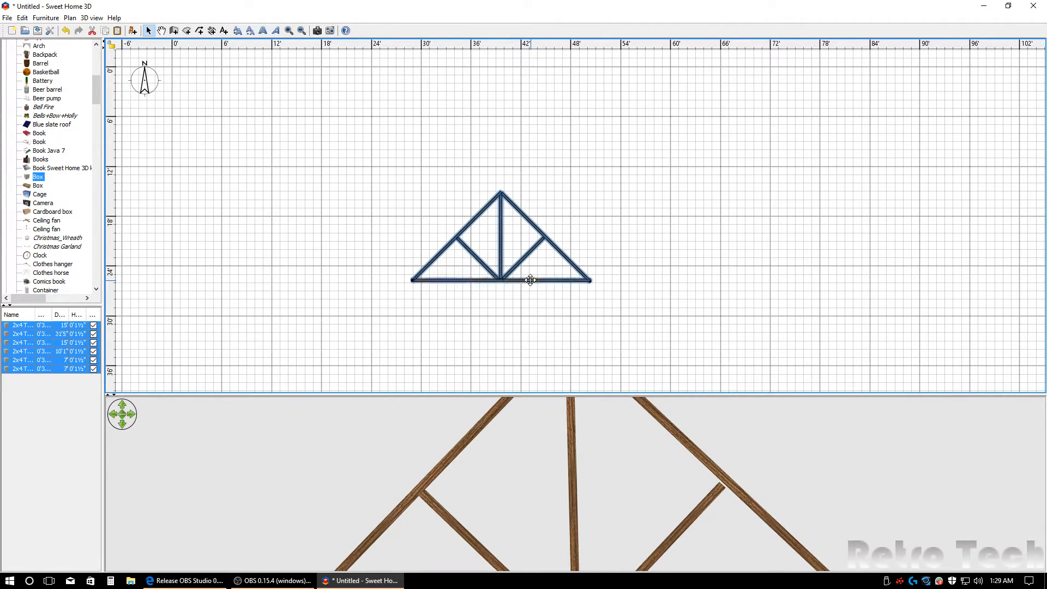
# - Export only the selected truss boards to OBJ format in the 3DHome Builds folder as "Test Rafter Truss"
pyautogui.click(92, 18)
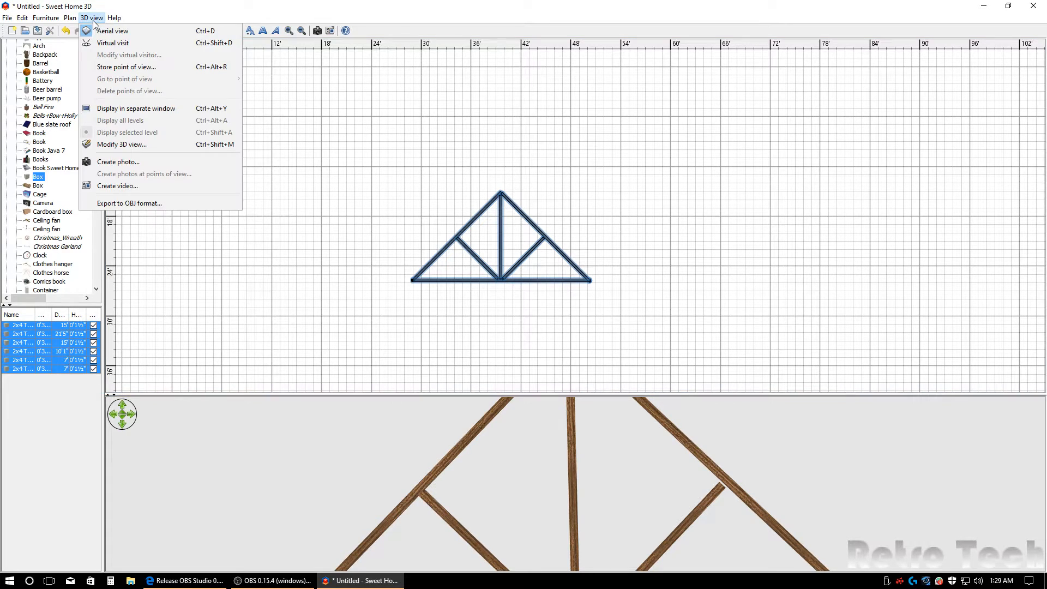
pyautogui.click(143, 204)
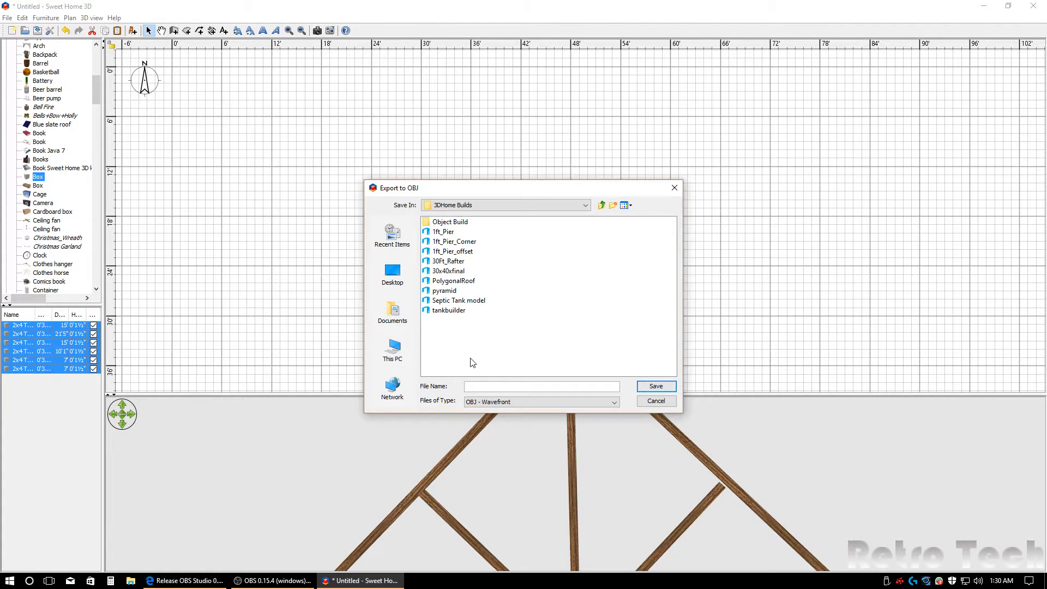
pyautogui.write('Test Rafter Truss')
pyautogui.click(652, 386)
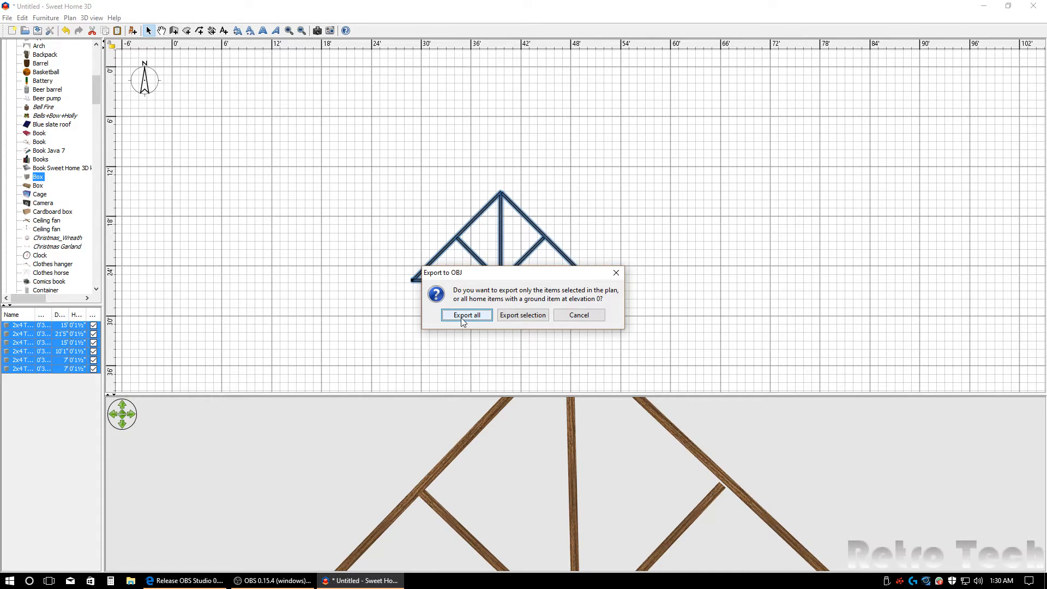
pyautogui.click(532, 316)
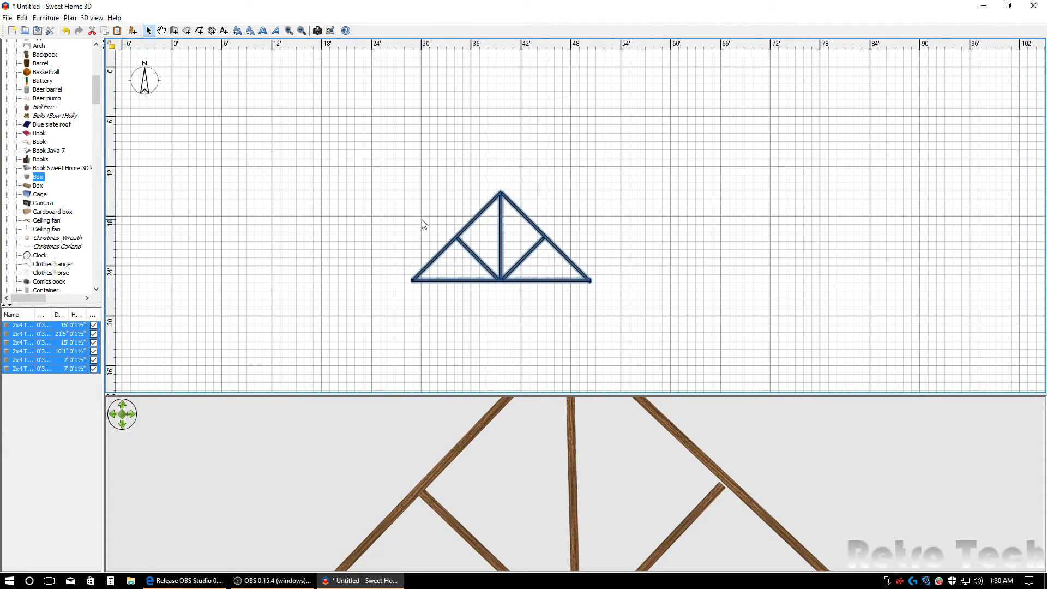
# - Start a furniture import and load Test Rafter Truss.obj from the 3DHome Builds folder as its 3D model
pyautogui.click(92, 17)
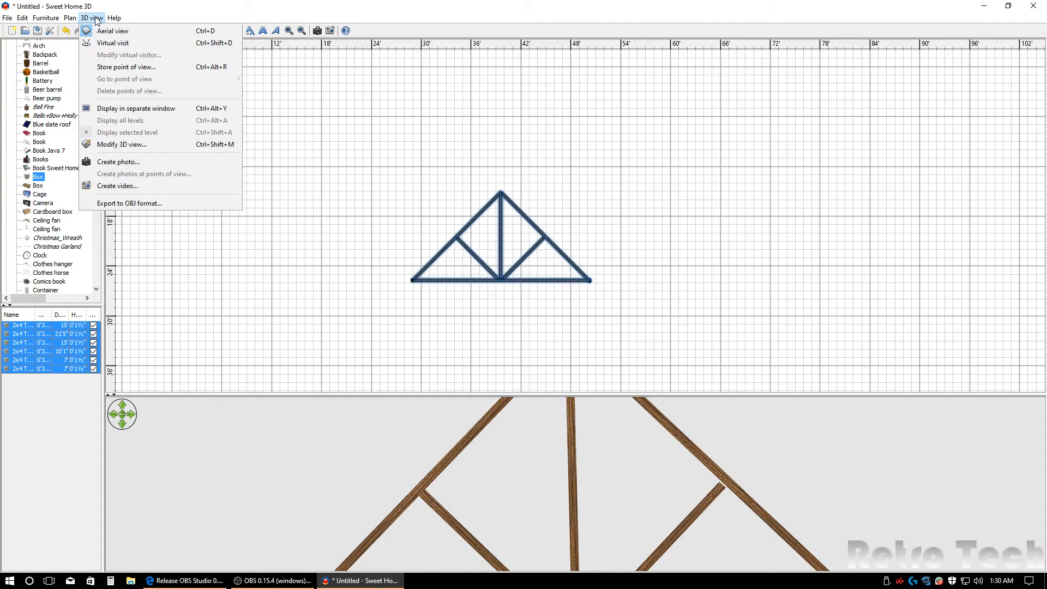
pyautogui.click(95, 18)
pyautogui.click(21, 18)
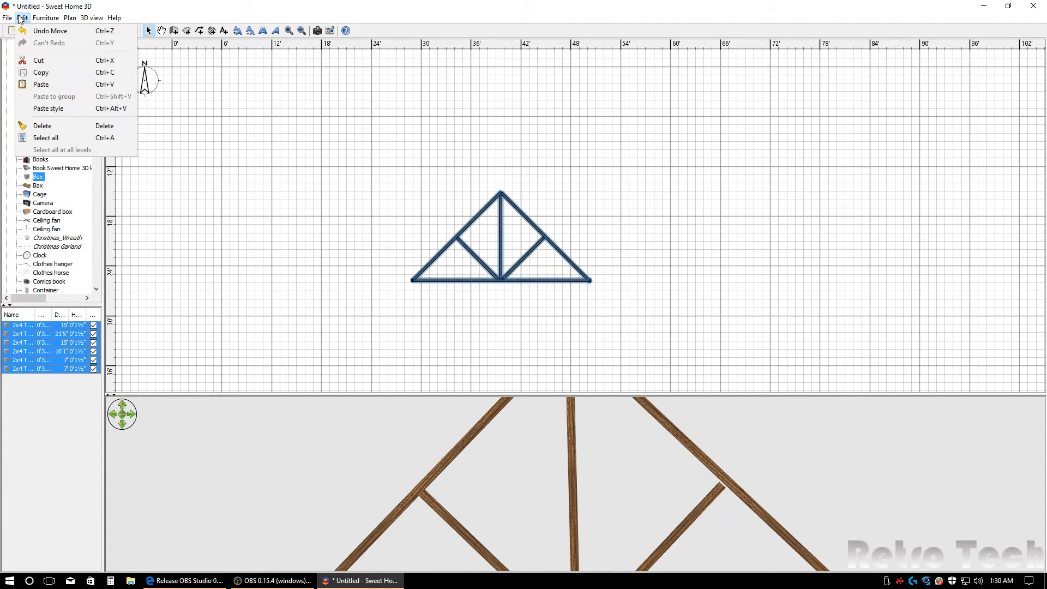
pyautogui.moveTo(47, 21)
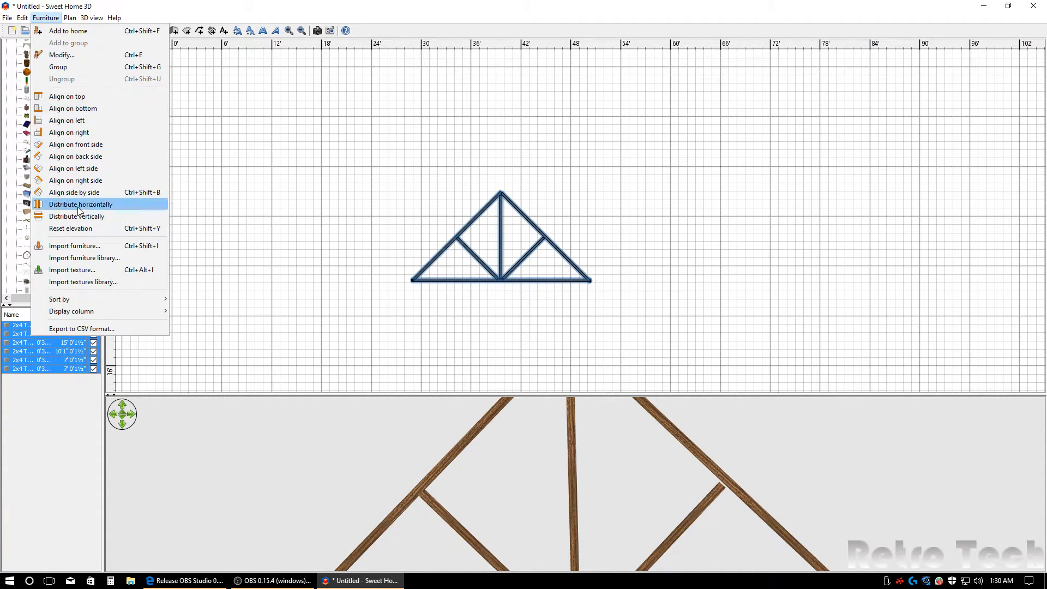
pyautogui.click(80, 250)
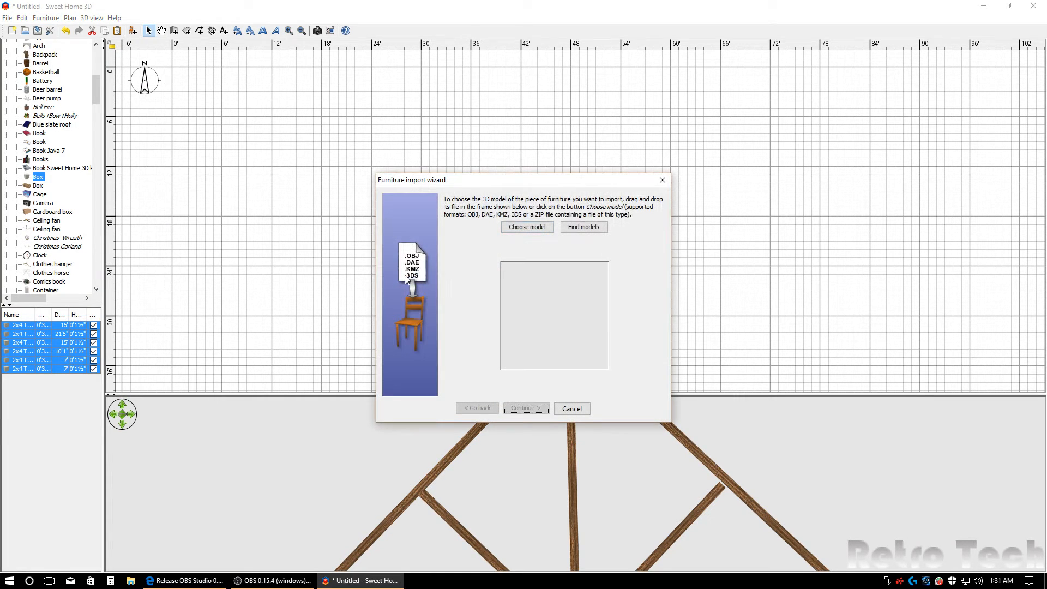
pyautogui.click(527, 227)
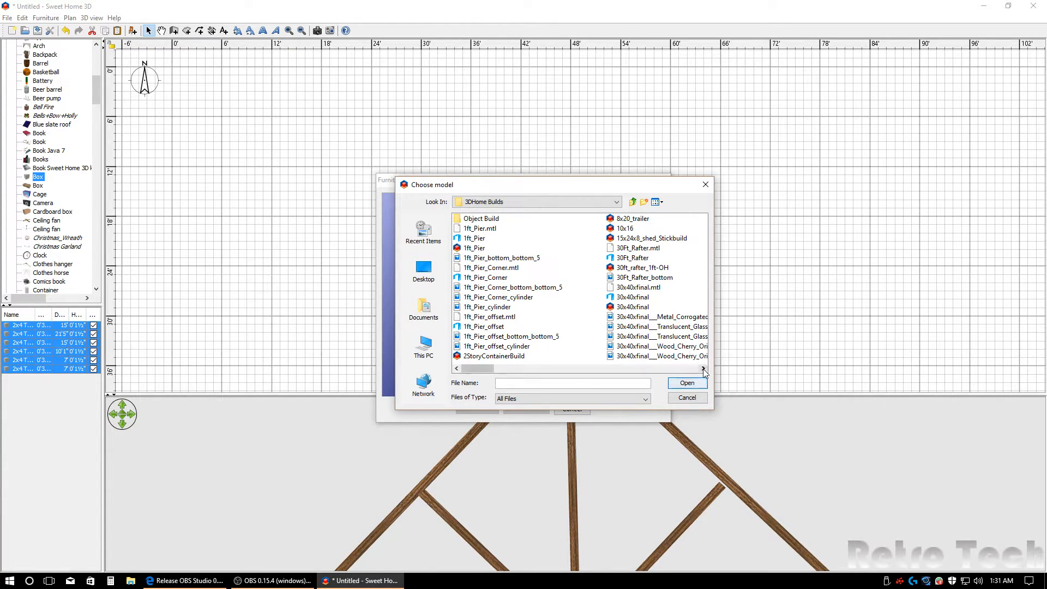
pyautogui.moveTo(703, 369); pyautogui.dragTo(702, 369)
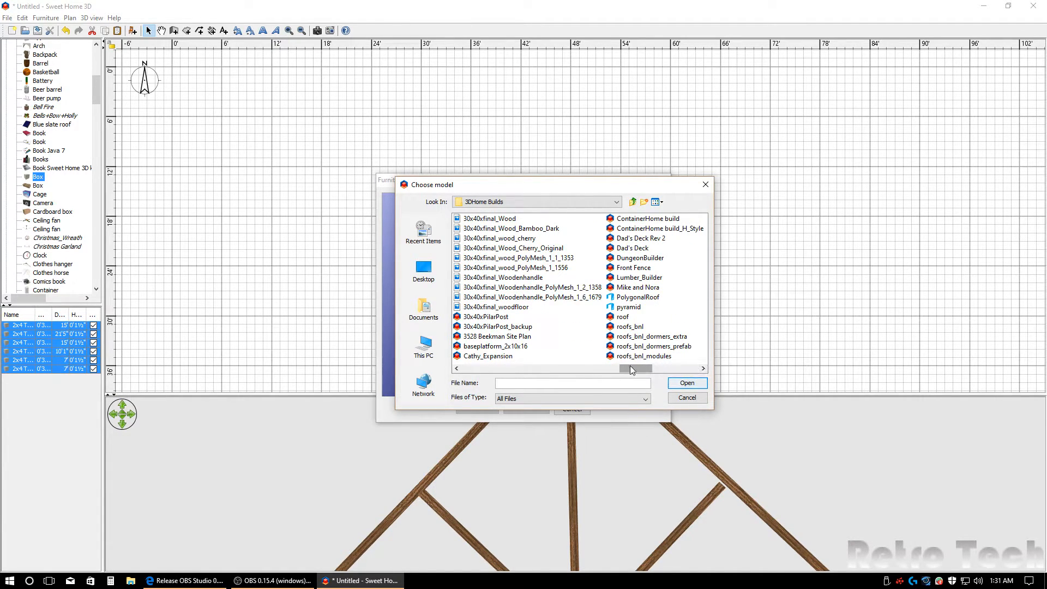
pyautogui.moveTo(630, 365); pyautogui.dragTo(688, 367)
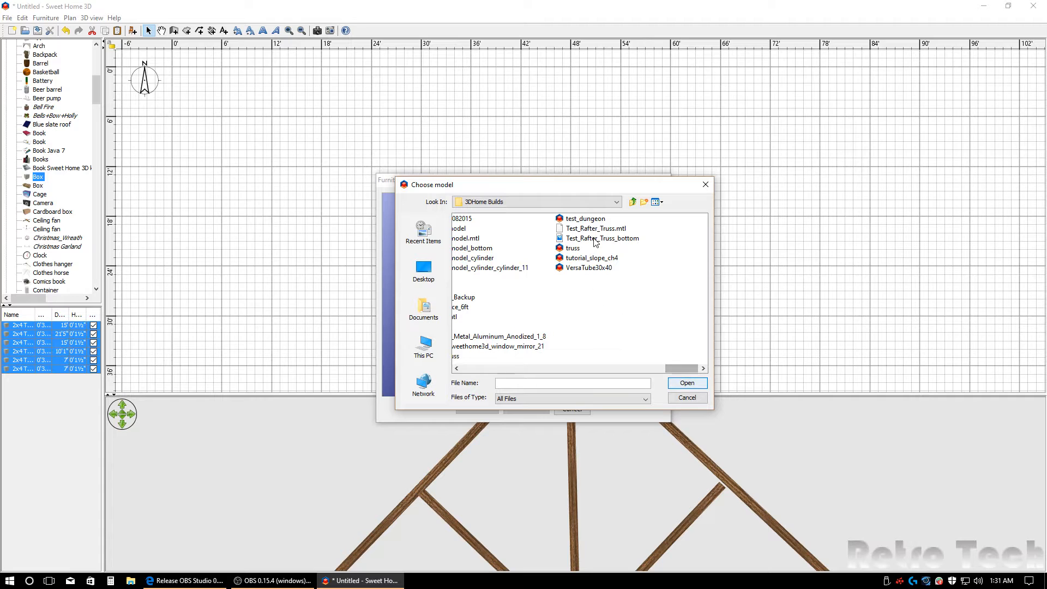
pyautogui.moveTo(676, 368); pyautogui.dragTo(672, 368)
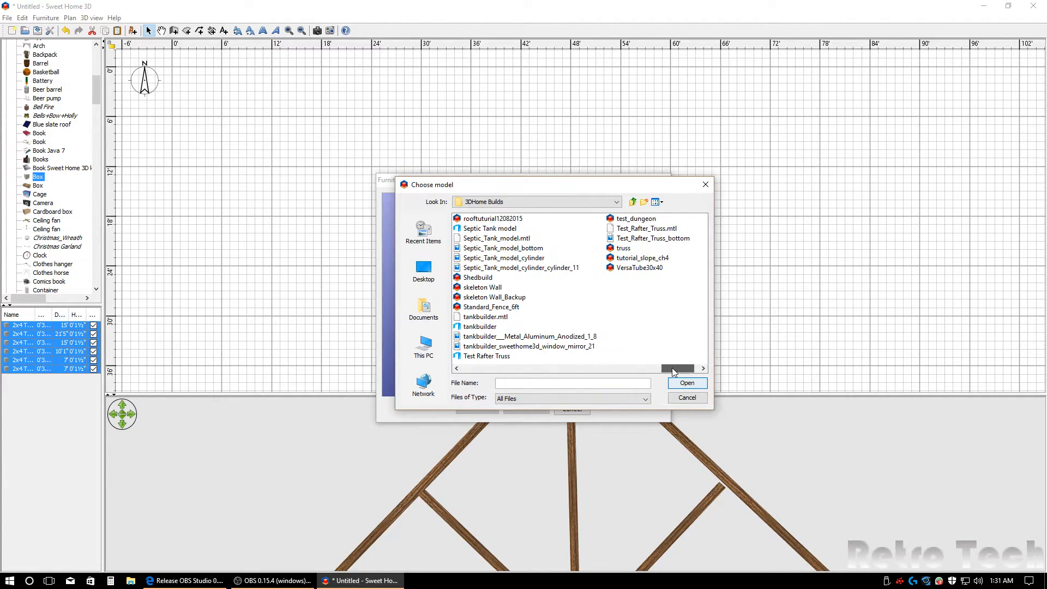
pyautogui.click(513, 358)
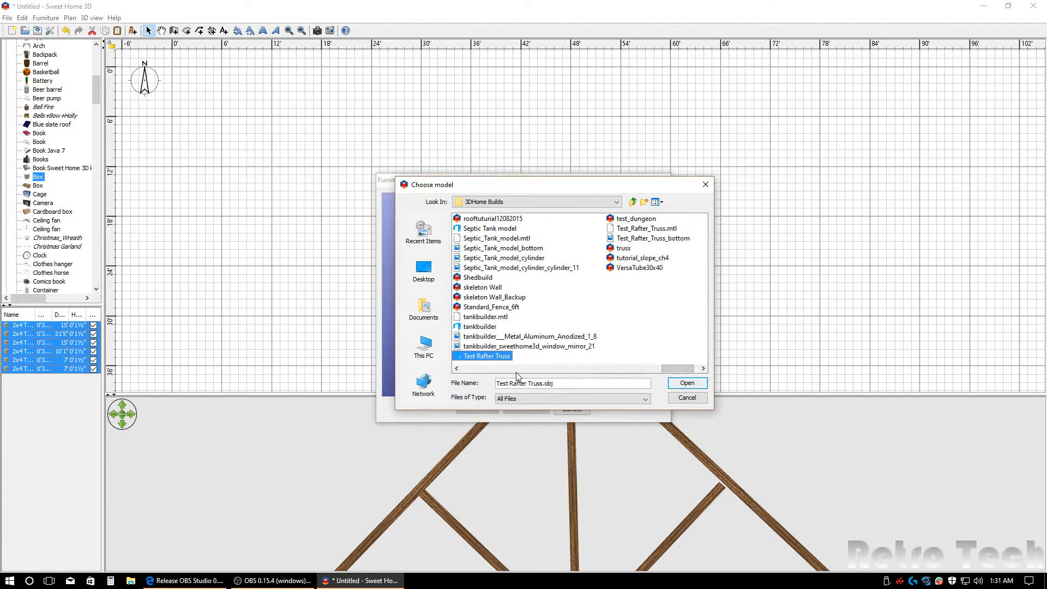
pyautogui.click(693, 384)
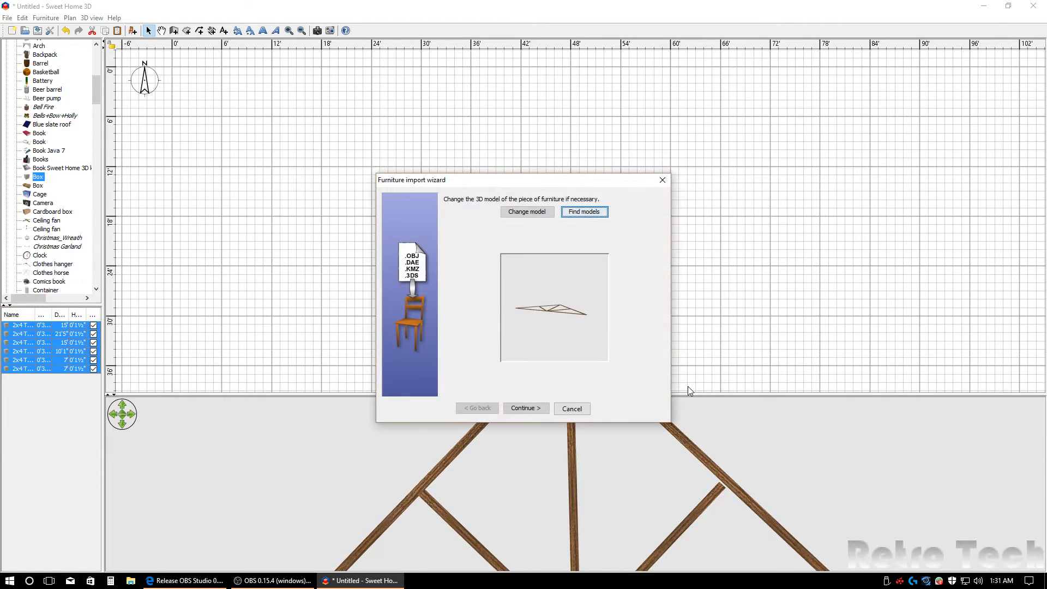
# - Turn the imported truss model upright so its triangular face shows in the front view, and accept that orientation
pyautogui.click(527, 408)
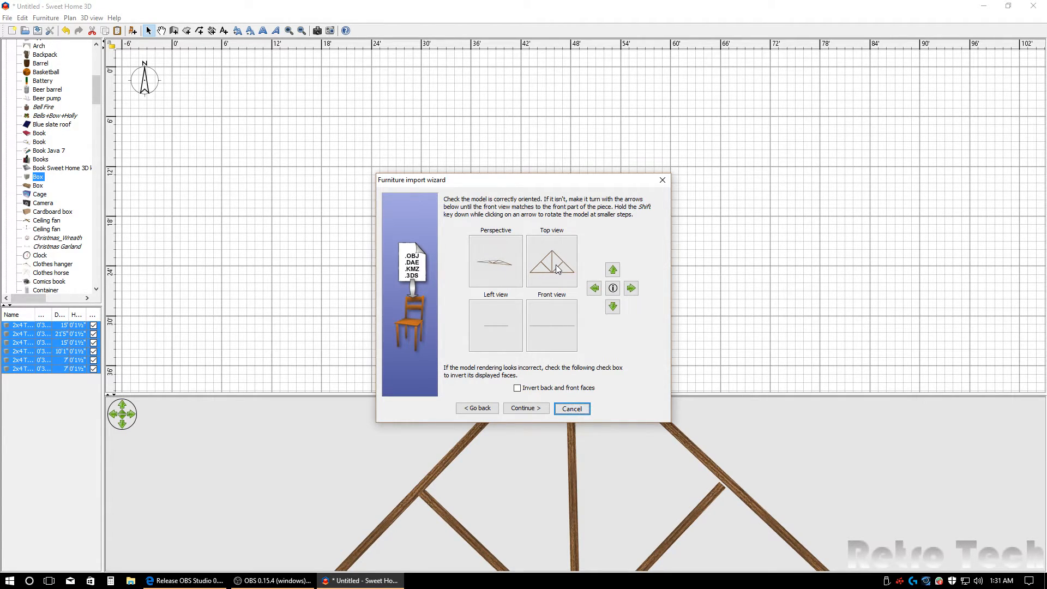
pyautogui.click(612, 307)
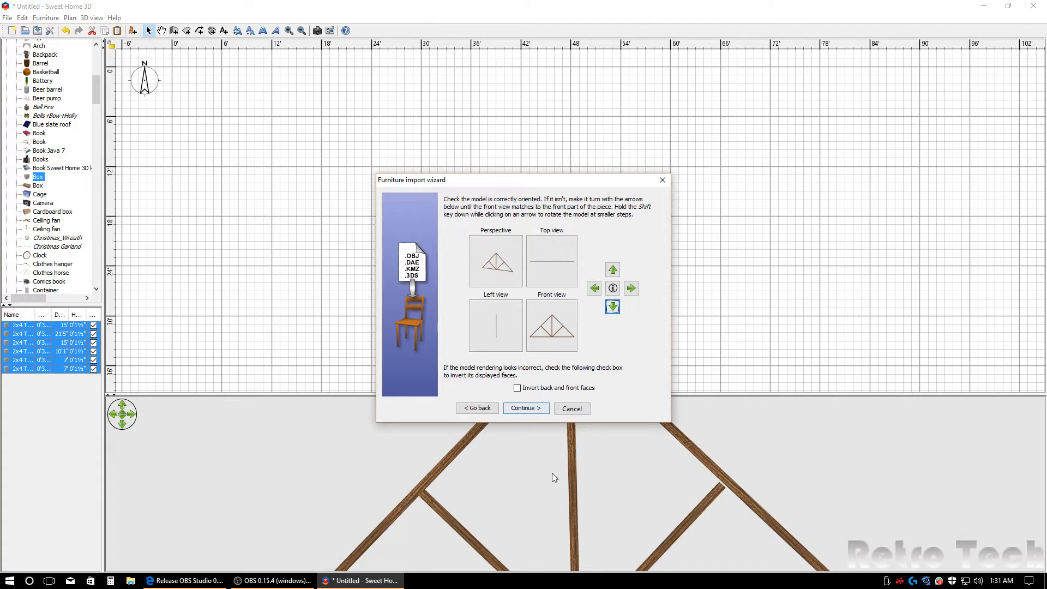
pyautogui.click(522, 409)
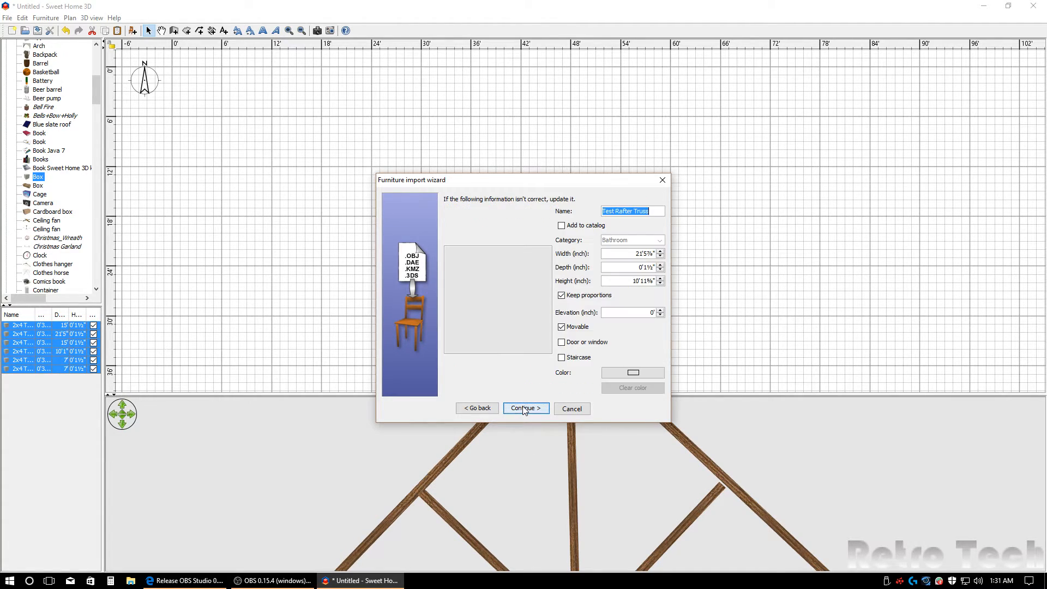
# - Add Test Rafter Truss to the catalog under the Roof category and finish importing it with the default icon
pyautogui.click(564, 225)
pyautogui.click(660, 241)
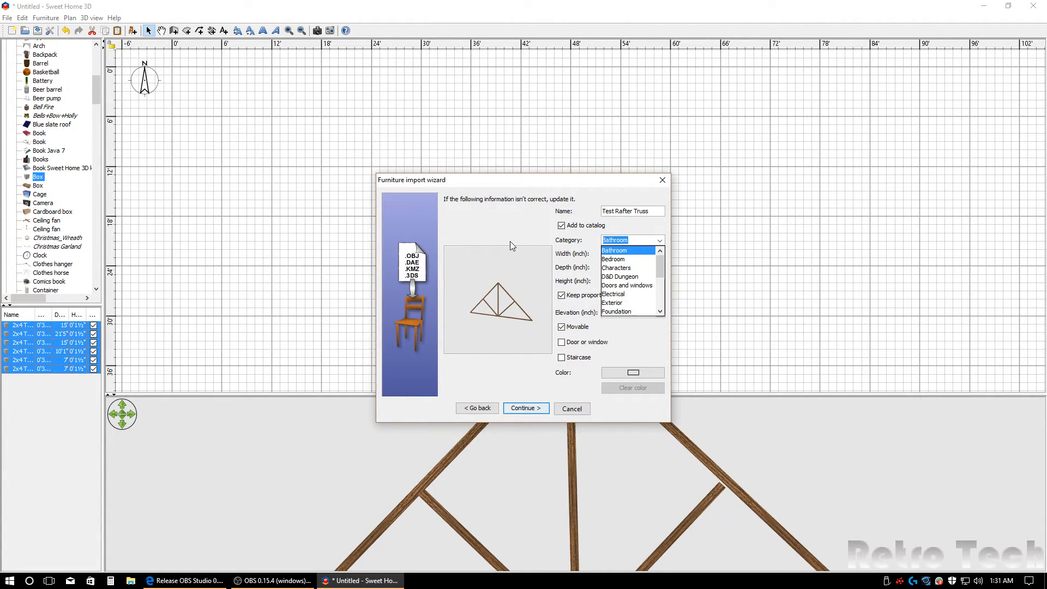
pyautogui.write('Roof')
pyautogui.click(510, 241)
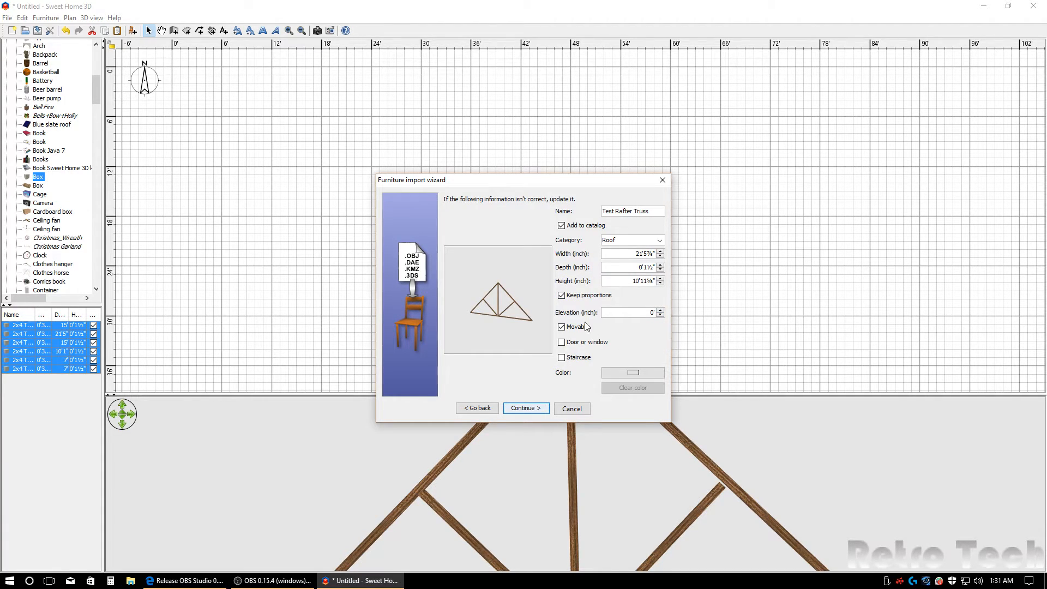
pyautogui.click(526, 408)
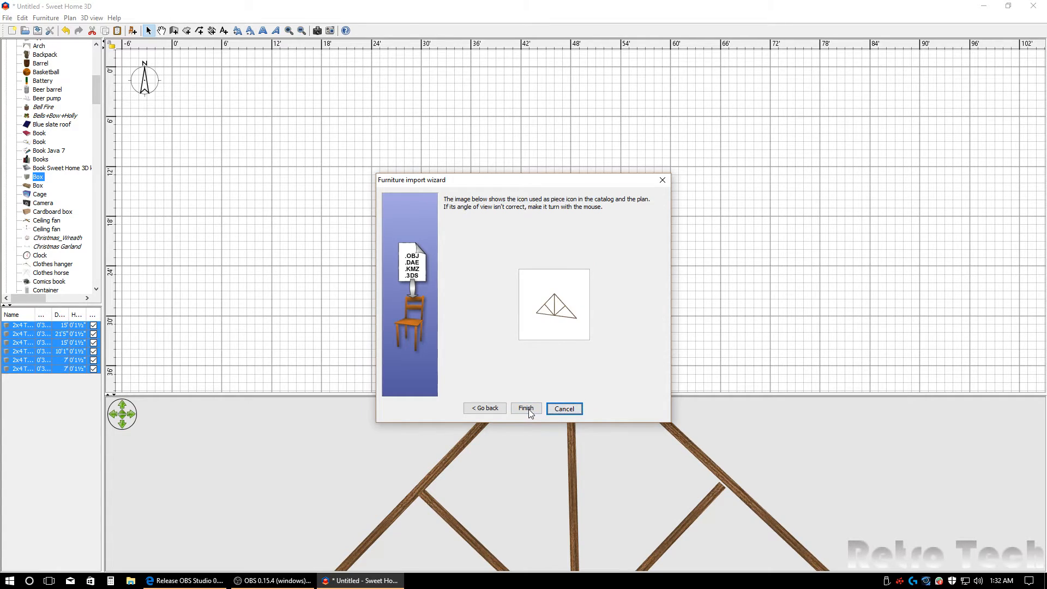
pyautogui.click(529, 409)
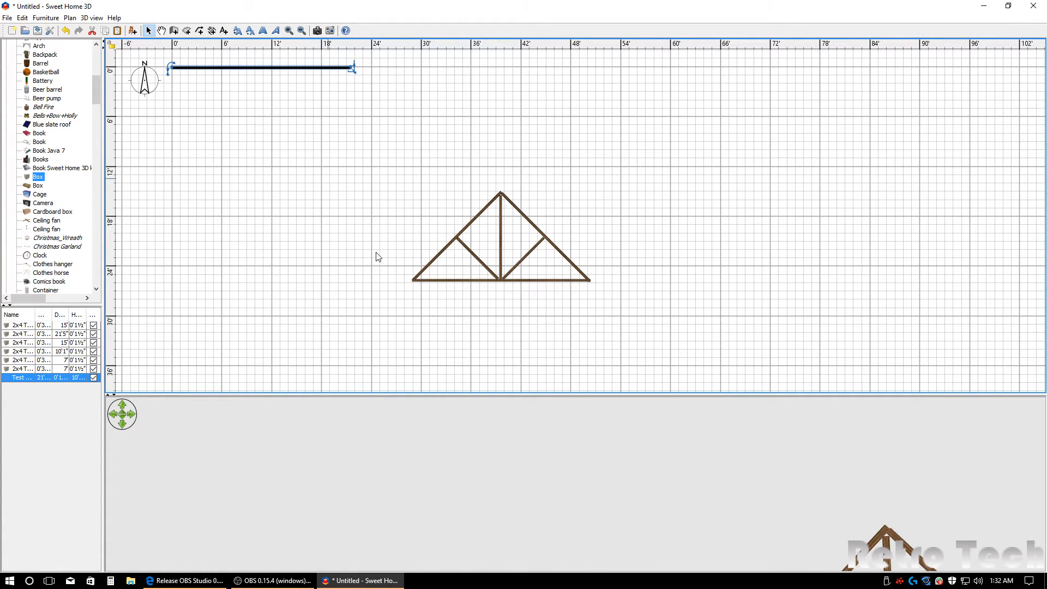
# - Cut the six original truss boards out of the plan, leaving only the imported truss
pyautogui.moveTo(615, 395); pyautogui.dragTo(614, 238)
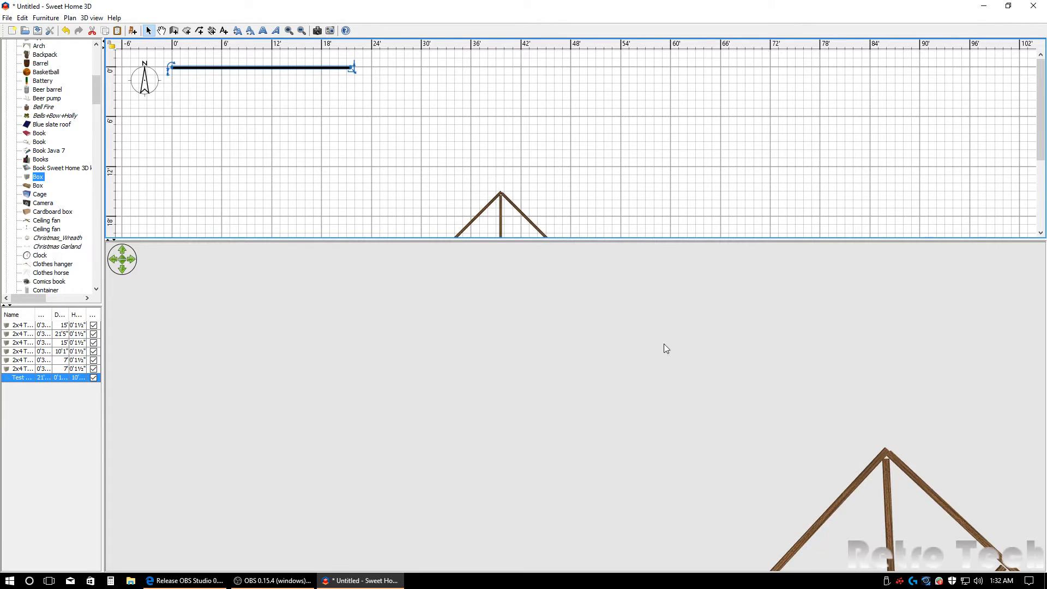
pyautogui.moveTo(750, 401); pyautogui.dragTo(748, 328)
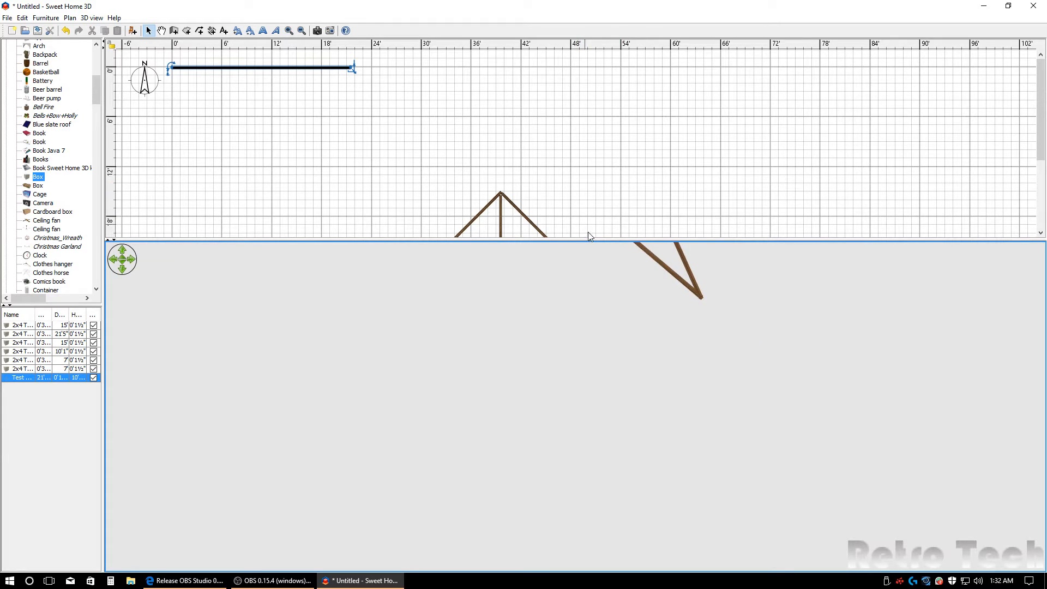
pyautogui.moveTo(591, 238); pyautogui.dragTo(591, 403)
pyautogui.click(358, 168)
pyautogui.moveTo(357, 168); pyautogui.dragTo(682, 336)
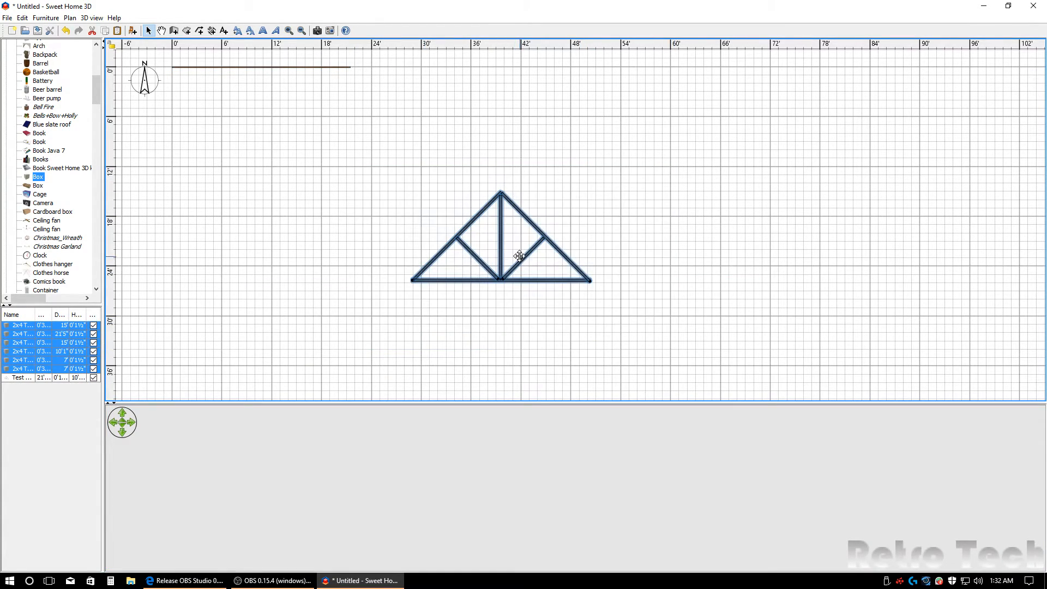
pyautogui.rightClick(521, 260)
pyautogui.click(556, 281)
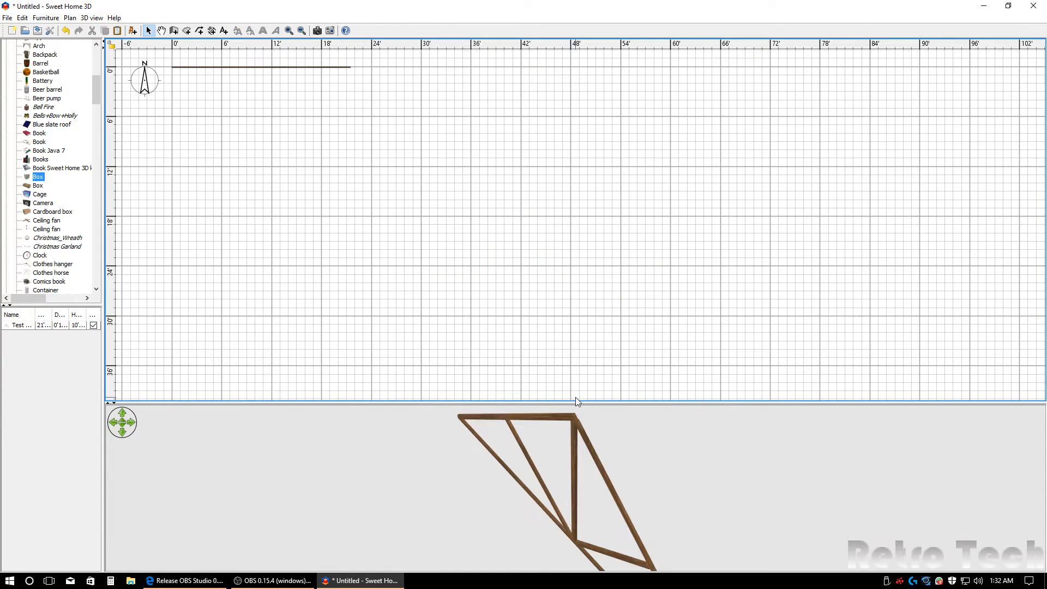
# - Examine the imported upright truss in an enlarged 3D view
pyautogui.moveTo(637, 404); pyautogui.dragTo(597, 191)
pyautogui.moveTo(557, 397); pyautogui.dragTo(431, 327)
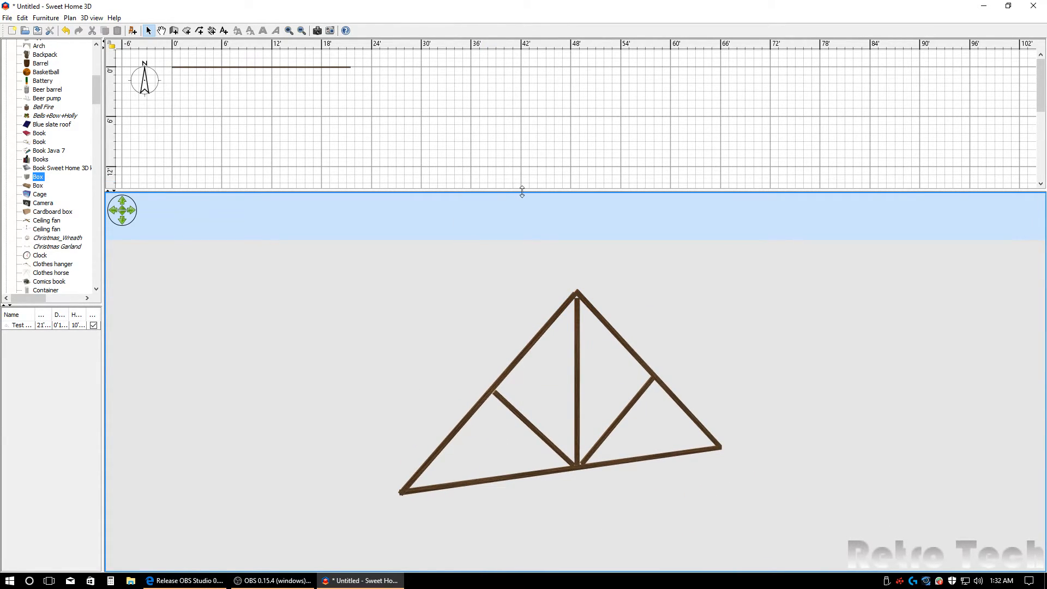
pyautogui.moveTo(524, 189); pyautogui.dragTo(518, 410)
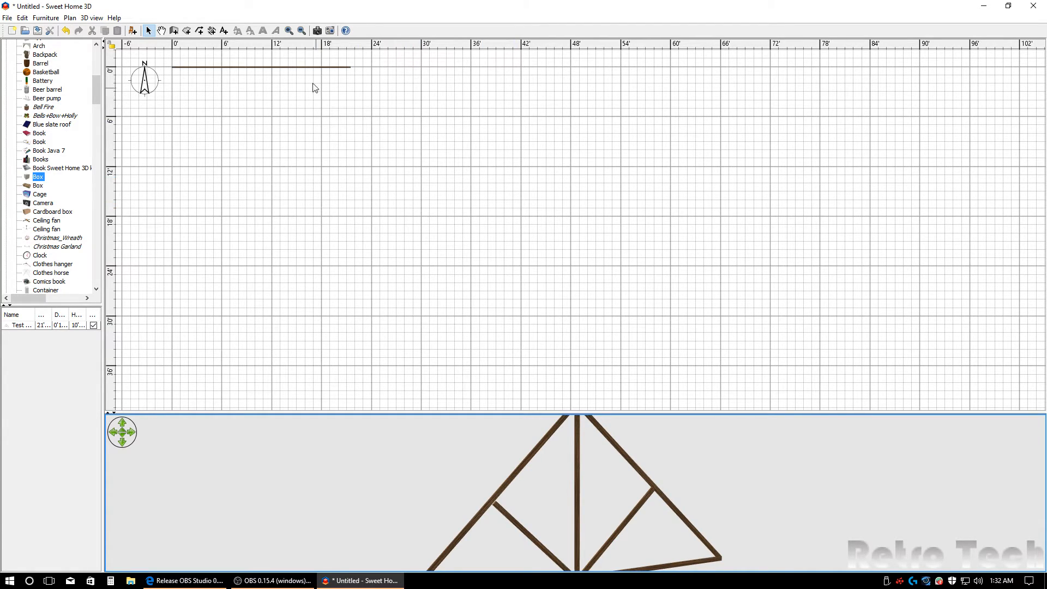
# - Delete the imported truss from the plan and paste the six original truss boards back
pyautogui.click(308, 66)
pyautogui.press('Delete')
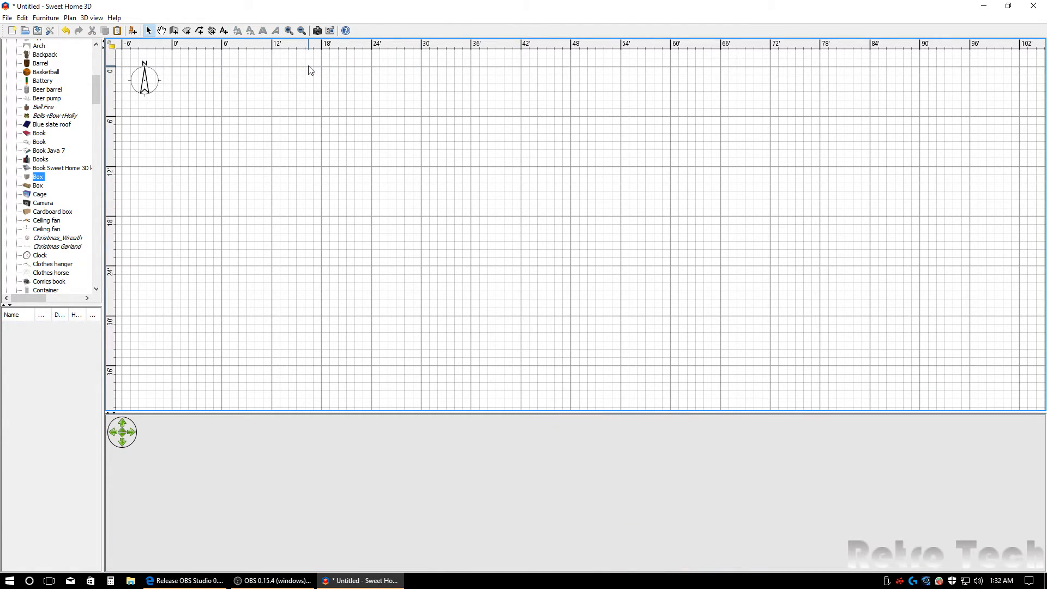
pyautogui.rightClick(449, 153)
pyautogui.click(470, 173)
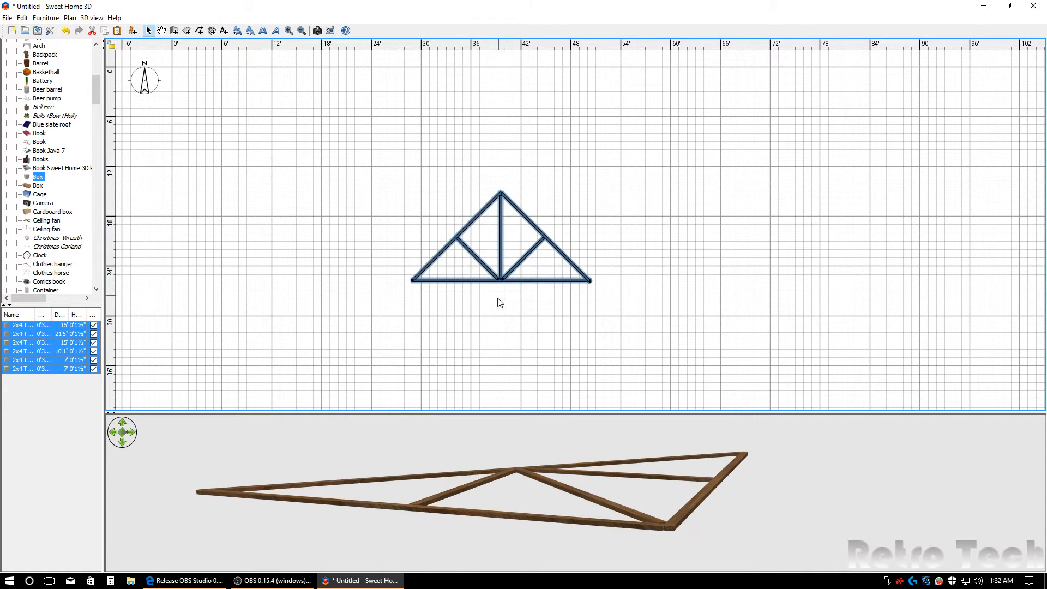
# - Select the six truss boards and export all home items, including the ground, to OBJ as "Test Rafter Truss 2" in 3DHome Builds
pyautogui.click(359, 159)
pyautogui.moveTo(348, 136); pyautogui.dragTo(738, 360)
pyautogui.click(92, 18)
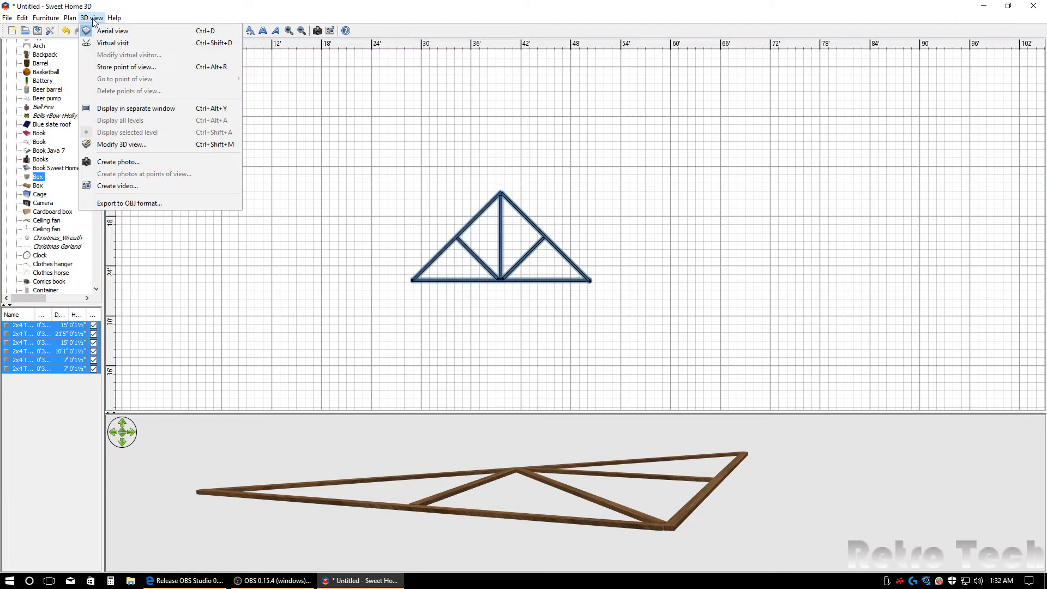
pyautogui.click(156, 204)
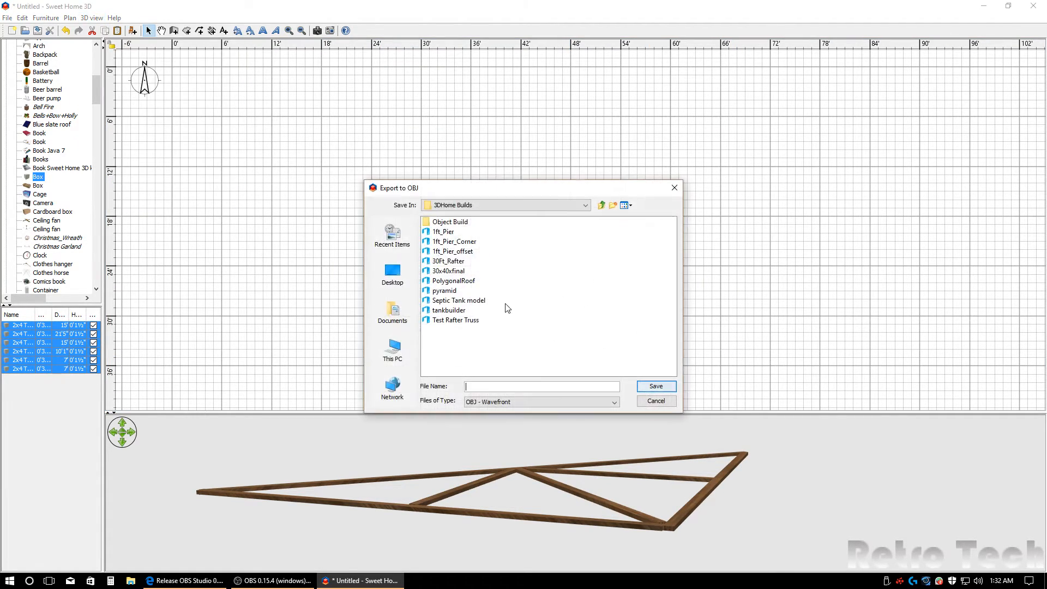
pyautogui.click(457, 320)
pyautogui.click(512, 387)
pyautogui.write('2')
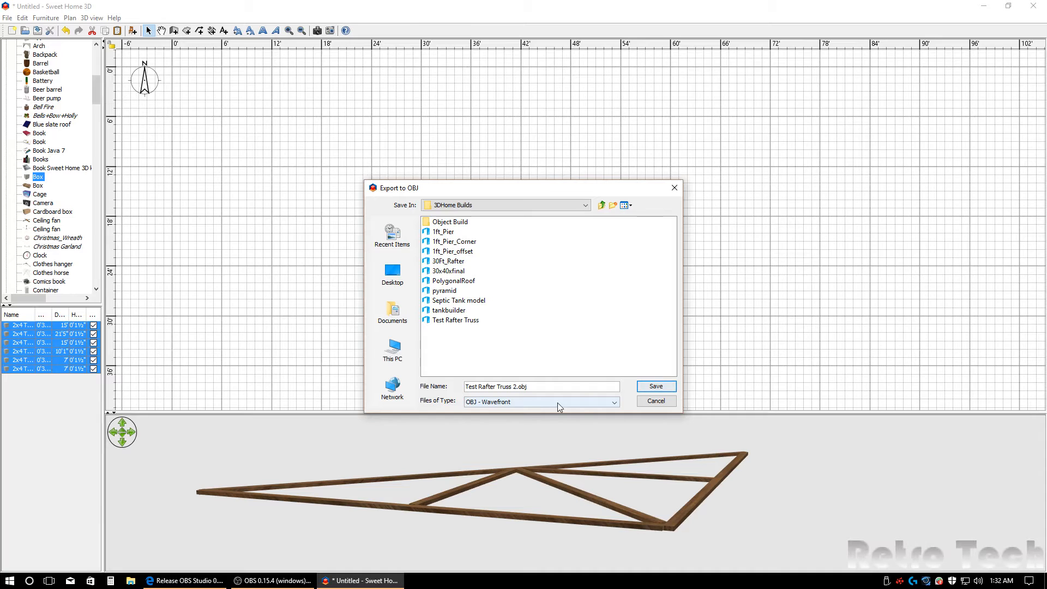
pyautogui.click(658, 387)
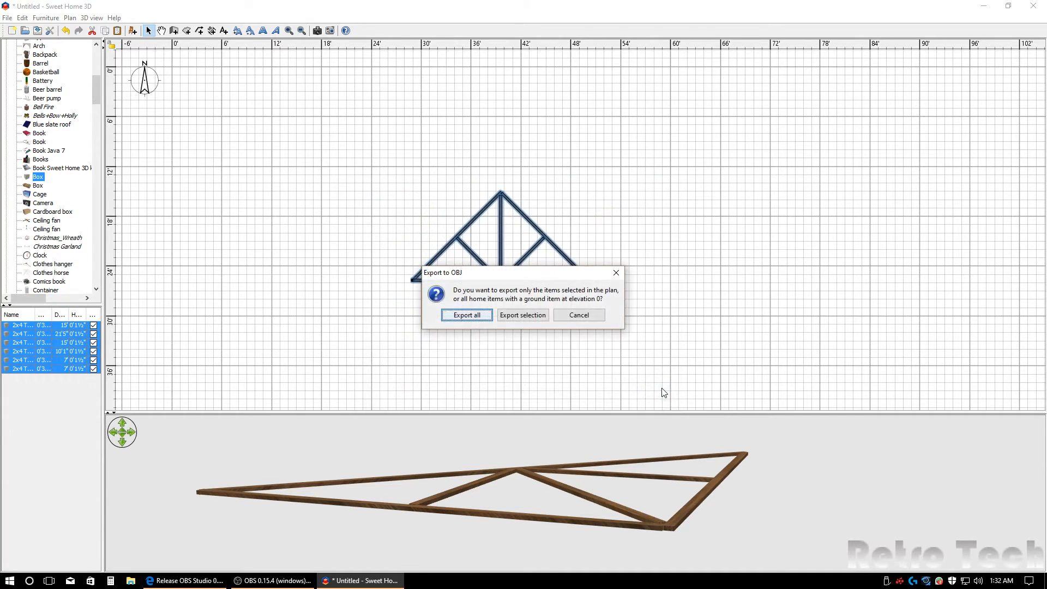
pyautogui.click(456, 316)
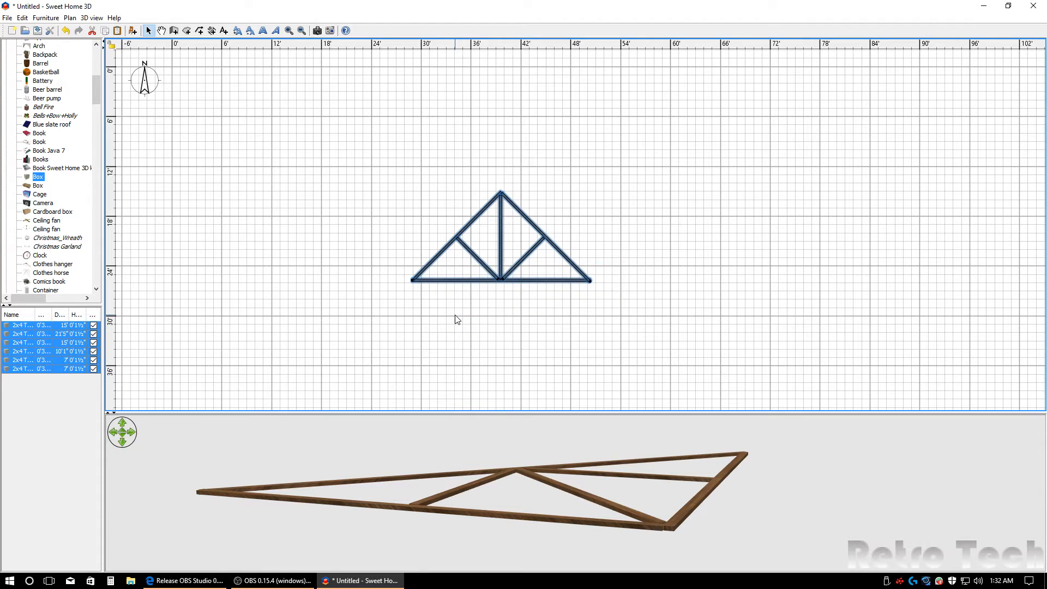
# - Start a furniture import and load Test Rafter Truss 2.obj from the 3DHome Builds folder as its 3D model
pyautogui.click(45, 18)
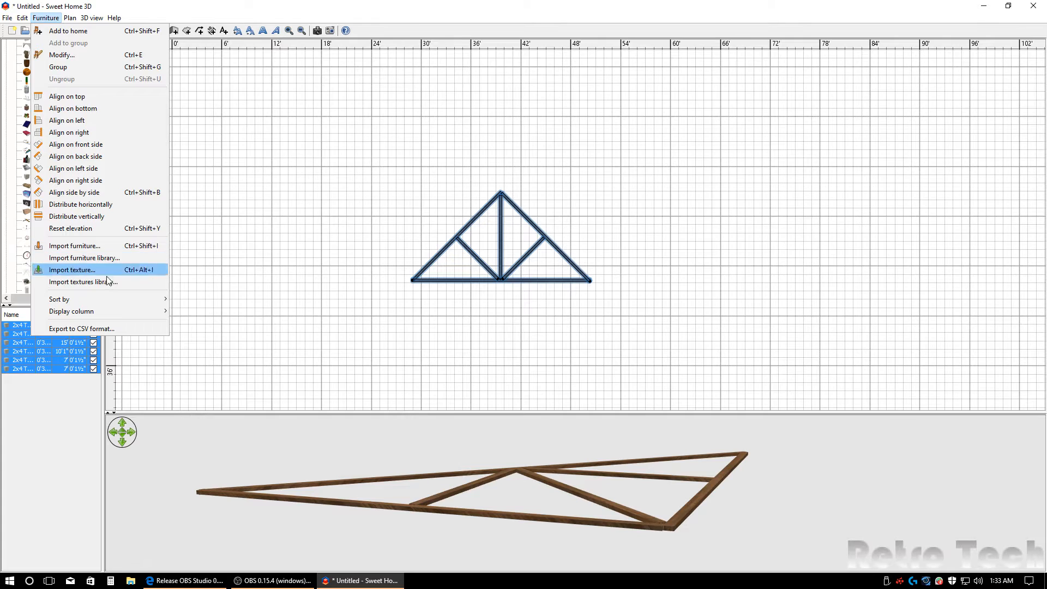
pyautogui.click(93, 246)
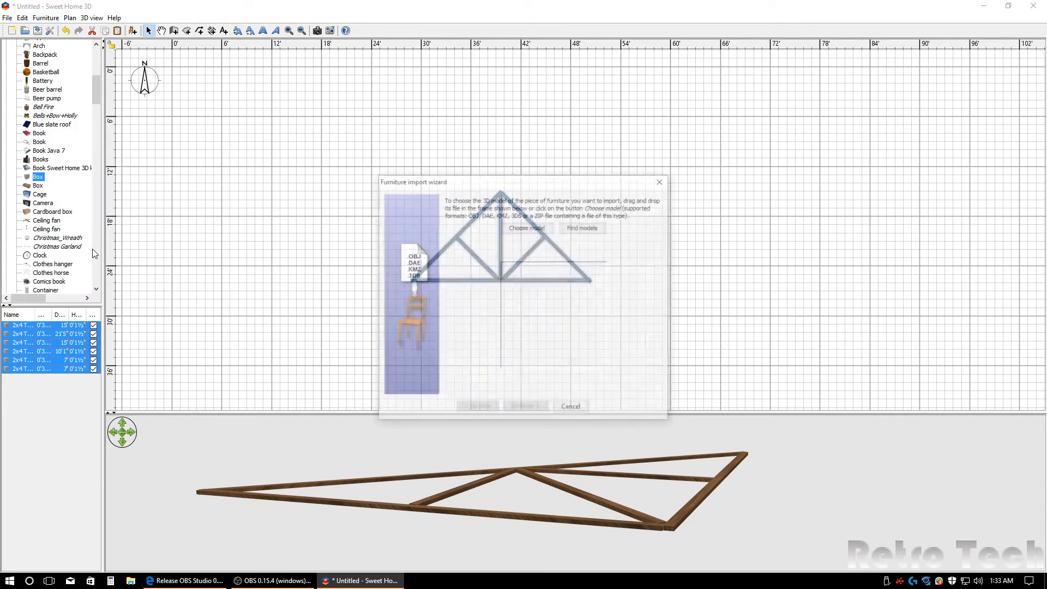
pyautogui.click(534, 227)
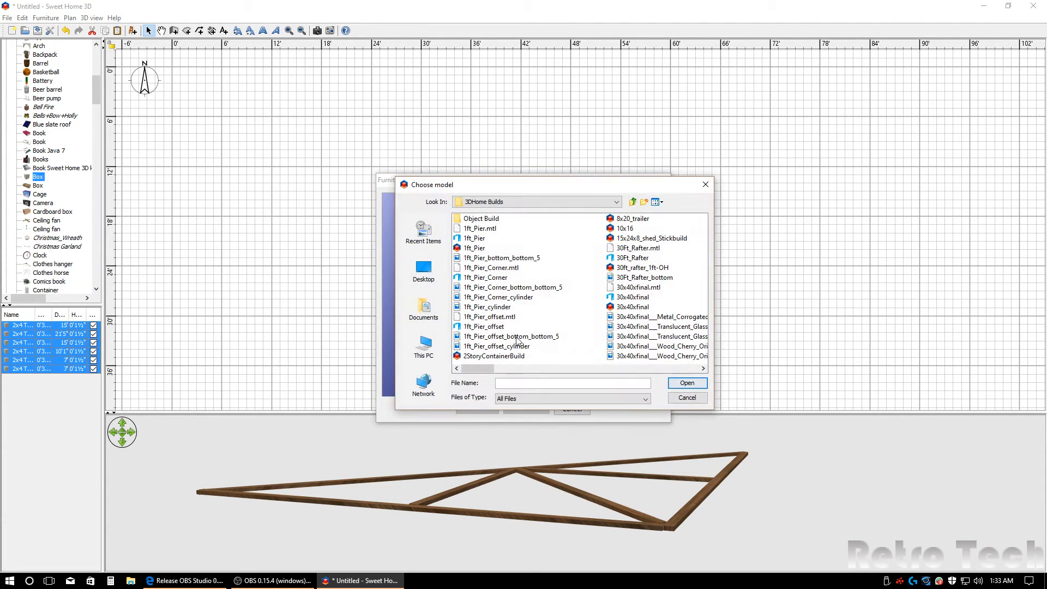
pyautogui.moveTo(479, 367); pyautogui.dragTo(664, 382)
pyautogui.click(646, 357)
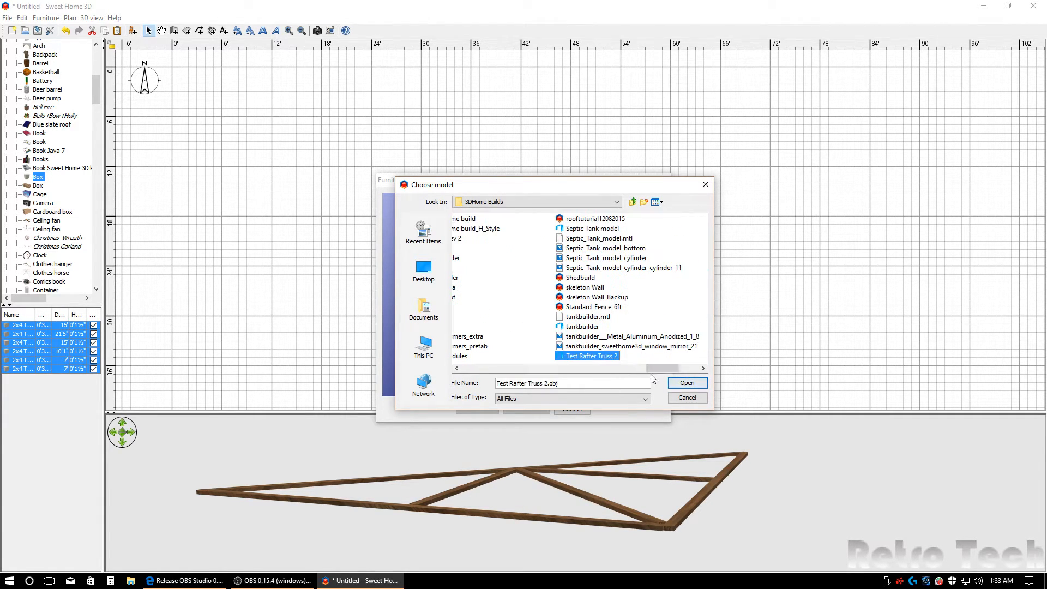
pyautogui.click(685, 385)
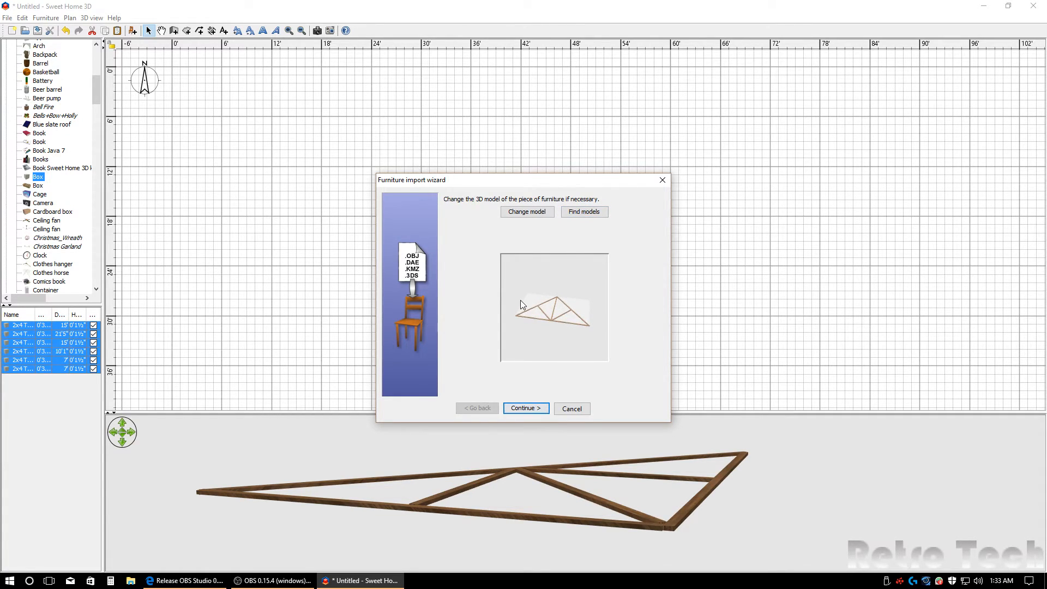
# - Rotate the Test Rafter Truss 2 model 90° upright so the truss faces the front view, and accept the orientation
pyautogui.click(519, 414)
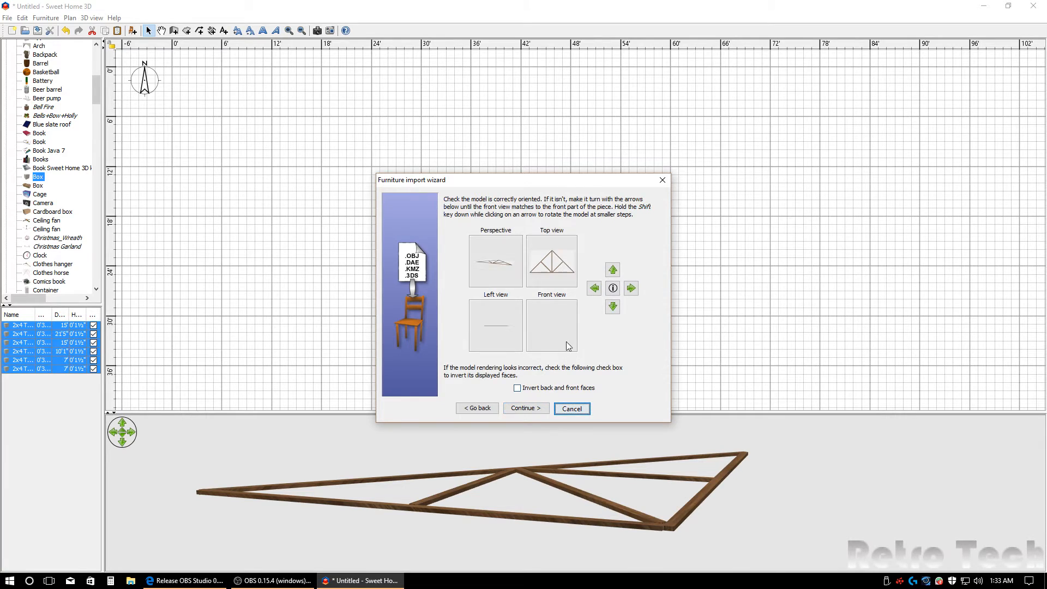
pyautogui.click(614, 307)
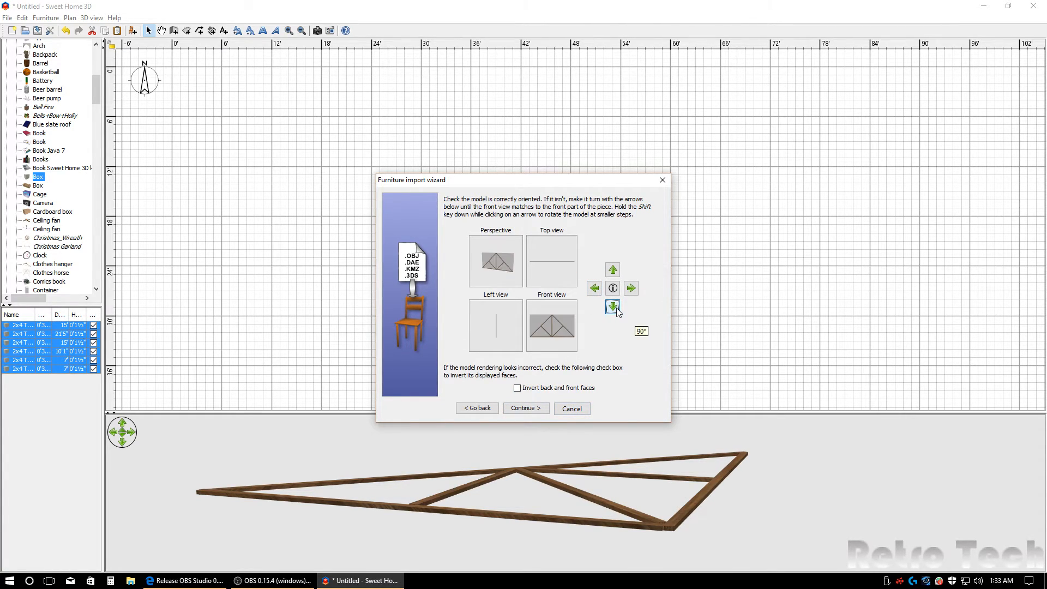
pyautogui.click(525, 409)
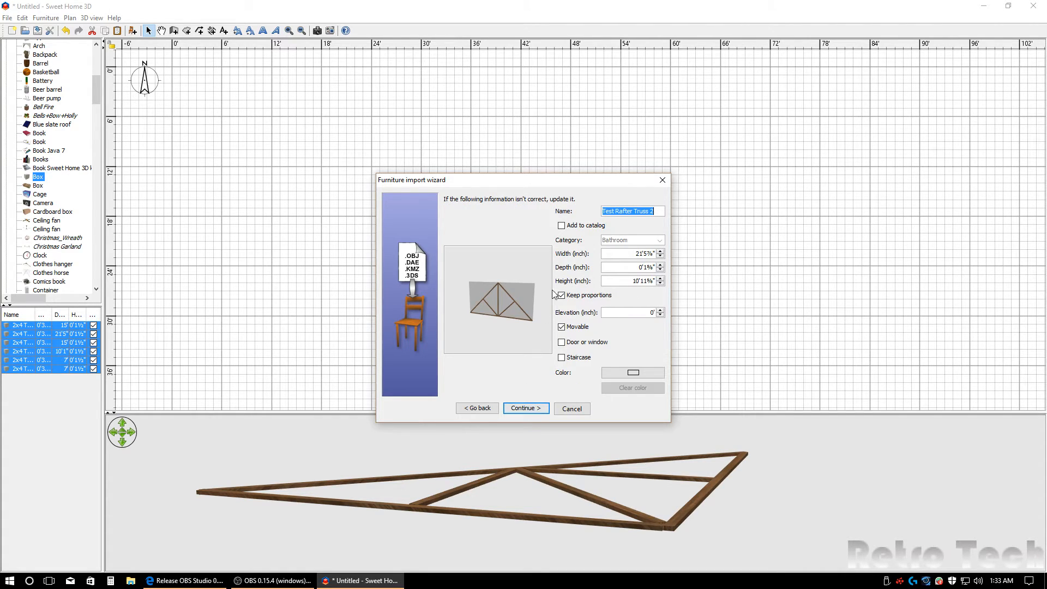
# - Add Test Rafter Truss 2 to the catalog under the Roof category and finish the import
pyautogui.click(562, 225)
pyautogui.click(660, 240)
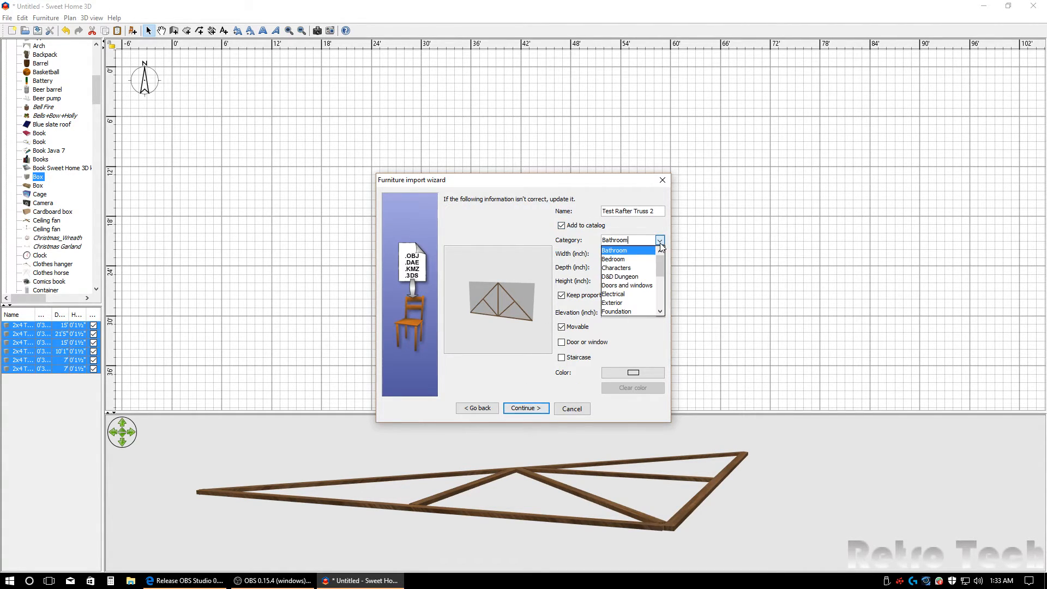
pyautogui.scroll(-4, 662, 276)
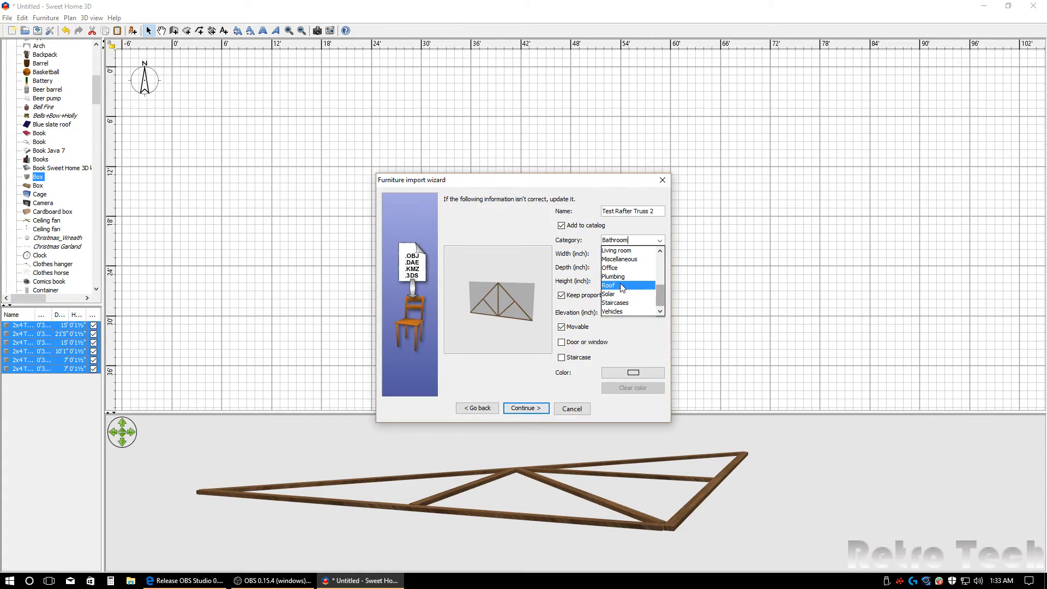
pyautogui.click(627, 290)
pyautogui.click(524, 409)
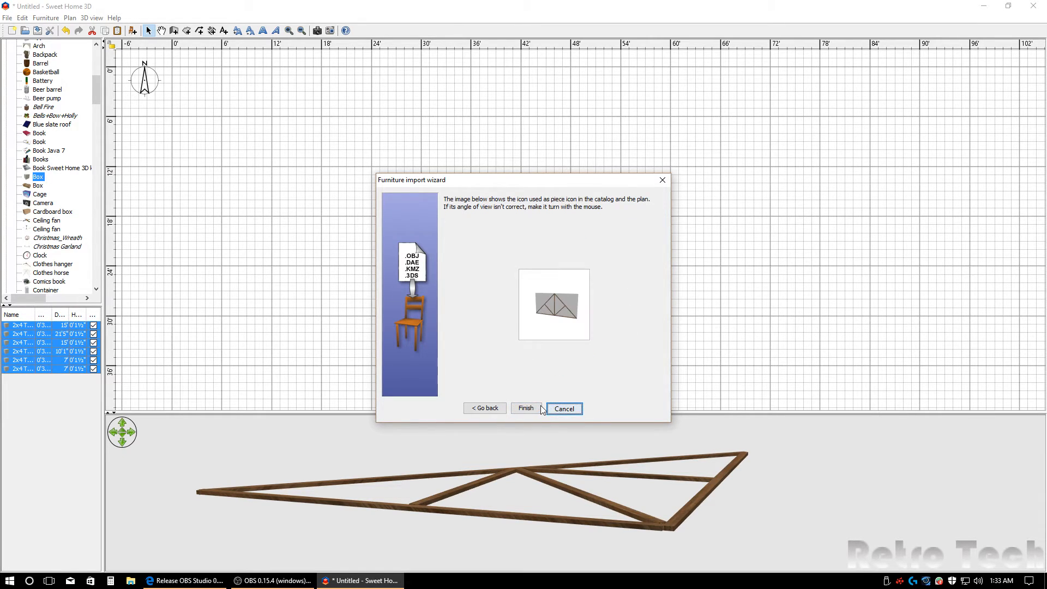
pyautogui.click(526, 408)
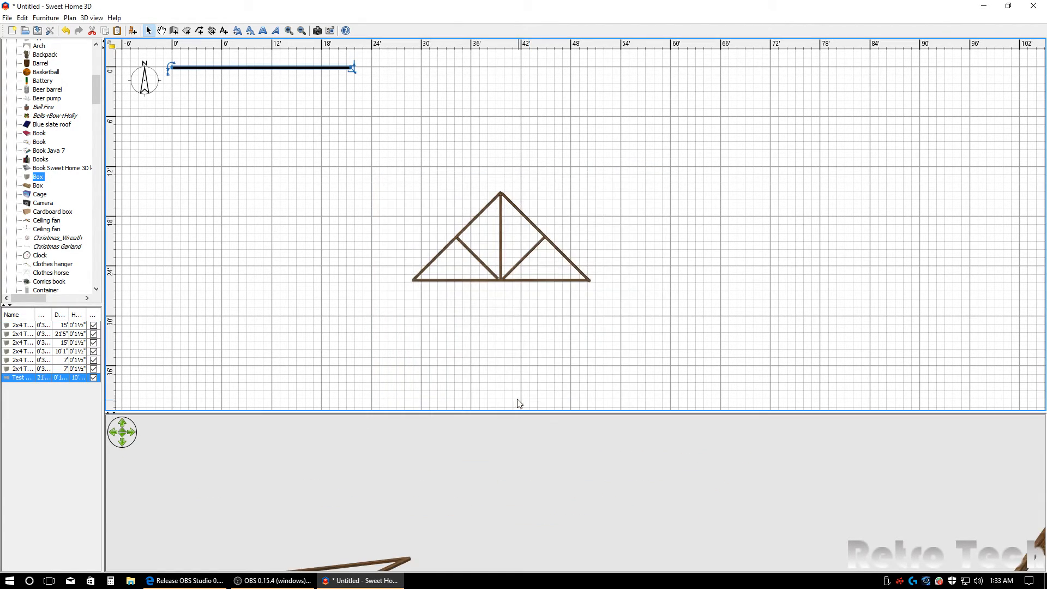
# - Copy the six original truss boards and delete them from the plan, leaving only the second imported truss
pyautogui.moveTo(405, 145); pyautogui.dragTo(637, 330)
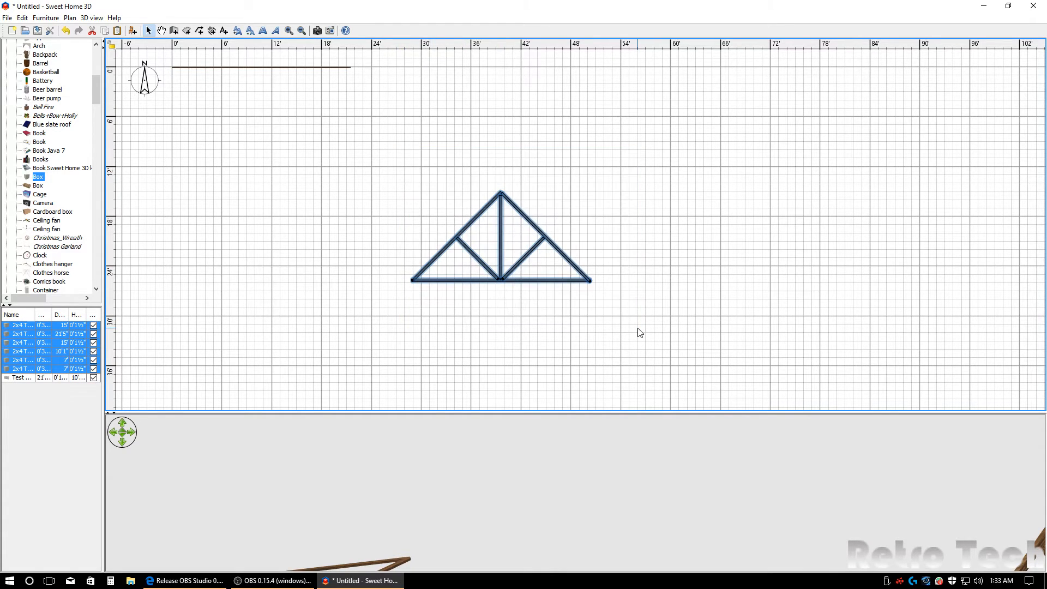
pyautogui.rightClick(502, 264)
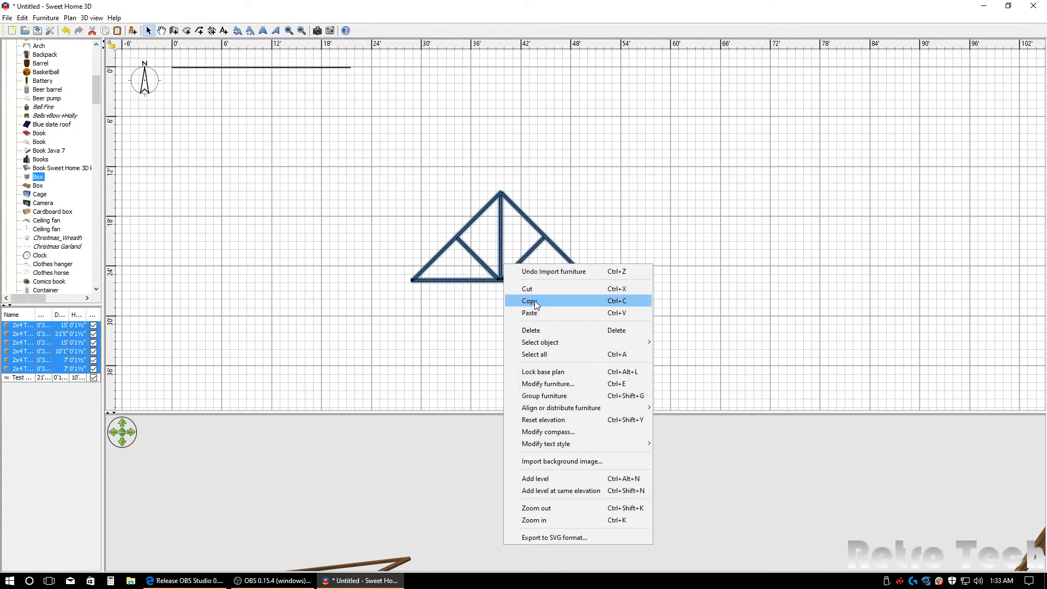
pyautogui.click(534, 301)
pyautogui.press('Delete')
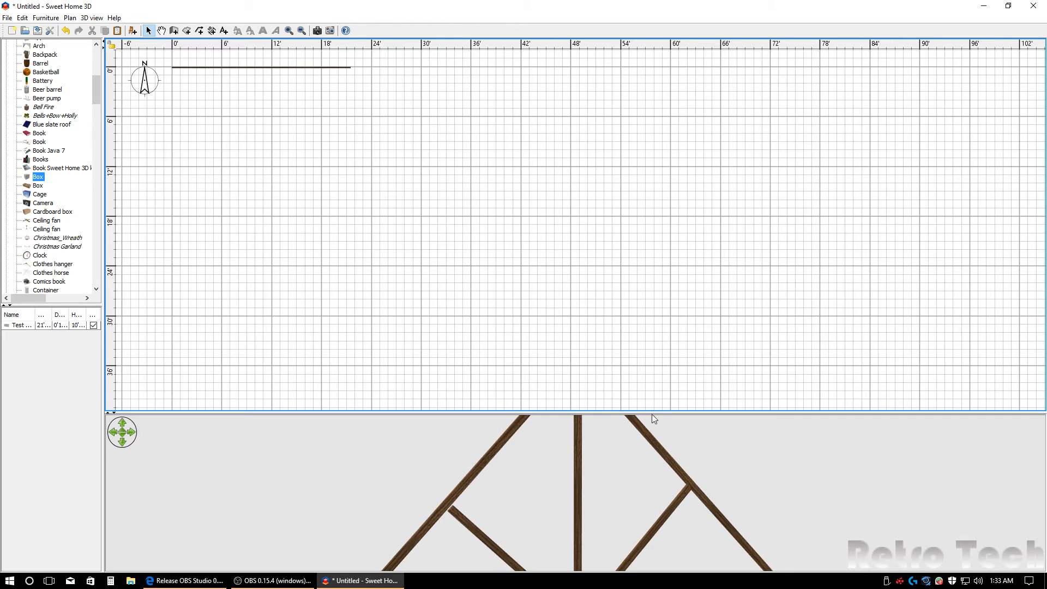
# - Examine the second imported truss from several angles in an enlarged 3D view, then restore the plan's larger area
pyautogui.moveTo(652, 412); pyautogui.dragTo(626, 261)
pyautogui.moveTo(626, 155); pyautogui.dragTo(626, 119)
pyautogui.scroll(-5, 653, 273)
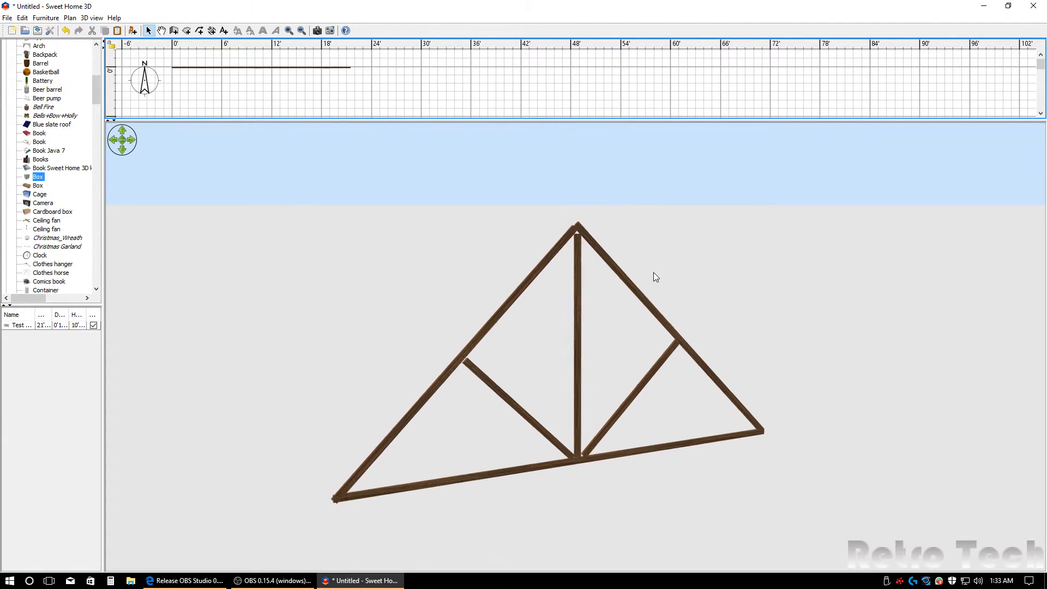
pyautogui.moveTo(752, 308); pyautogui.dragTo(666, 259)
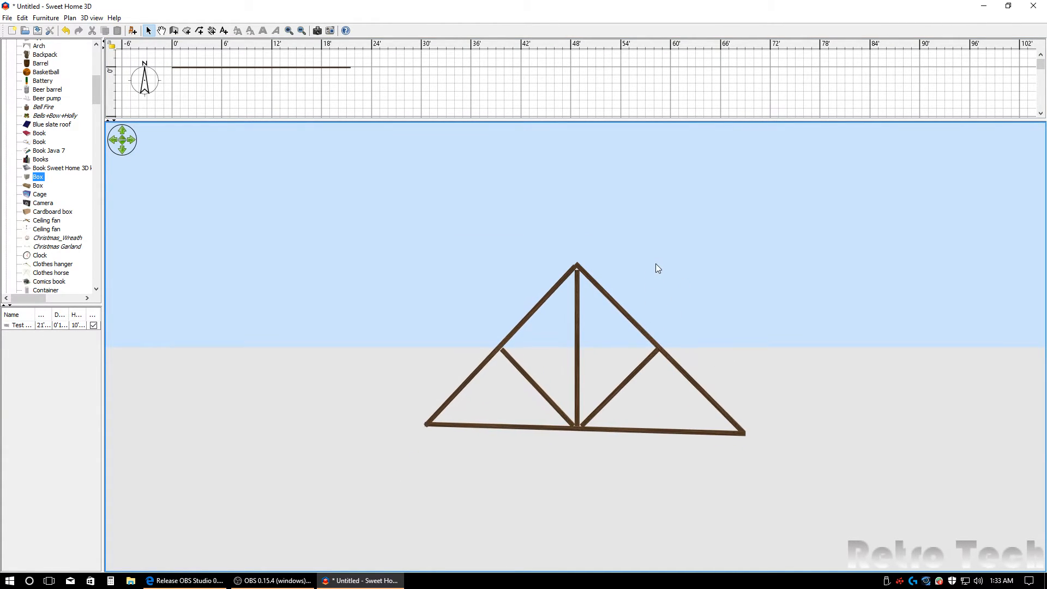
pyautogui.moveTo(725, 316); pyautogui.dragTo(403, 300)
pyautogui.moveTo(530, 337); pyautogui.dragTo(660, 349)
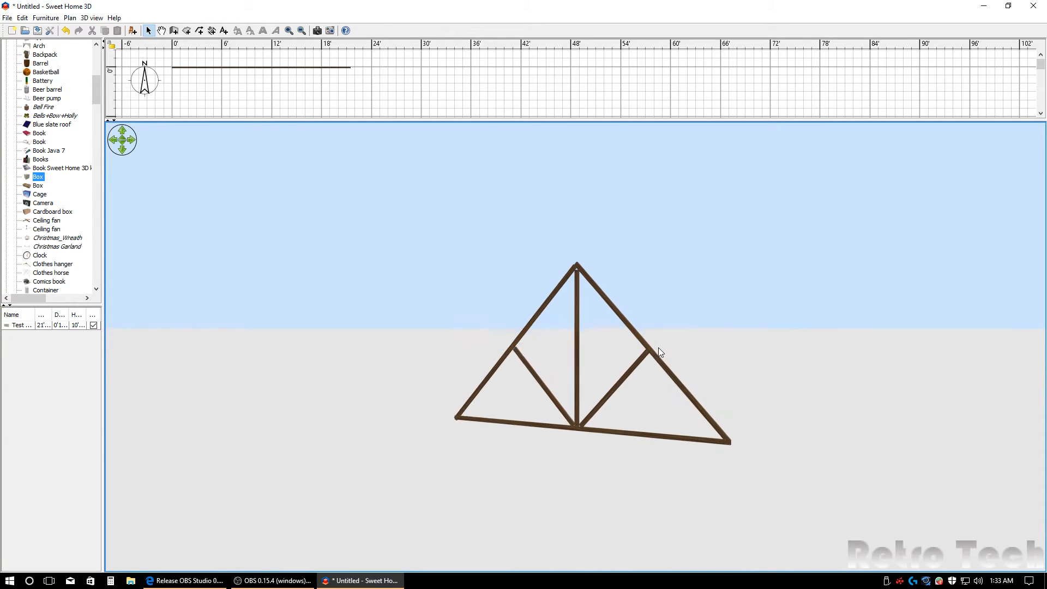
pyautogui.moveTo(500, 119); pyautogui.dragTo(497, 376)
# - Export the home with only the imported truss to OBJ format, overwriting Test Rafter Truss 2.obj
pyautogui.click(92, 18)
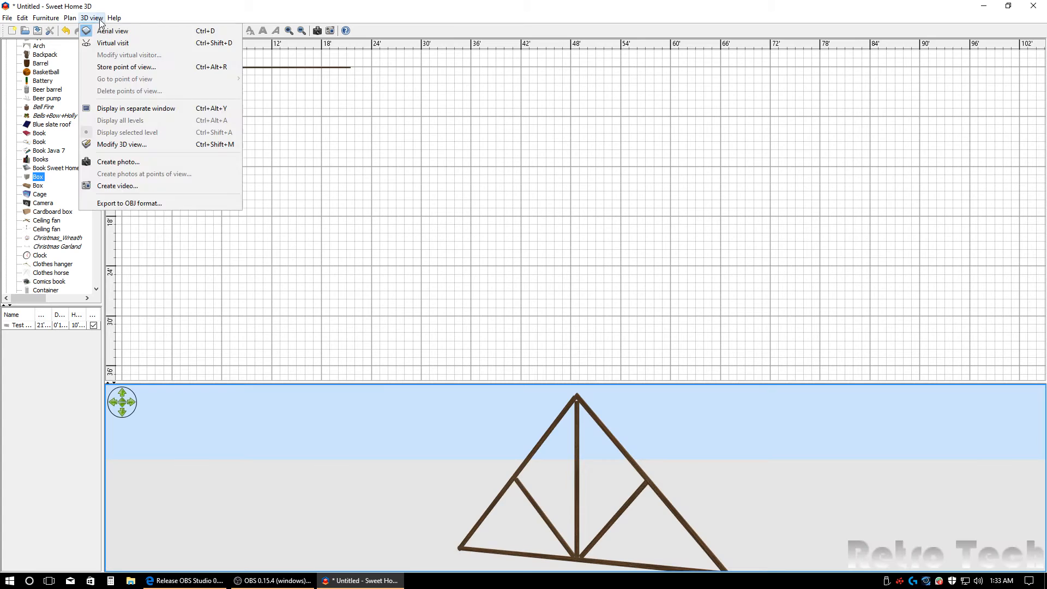
pyautogui.click(163, 212)
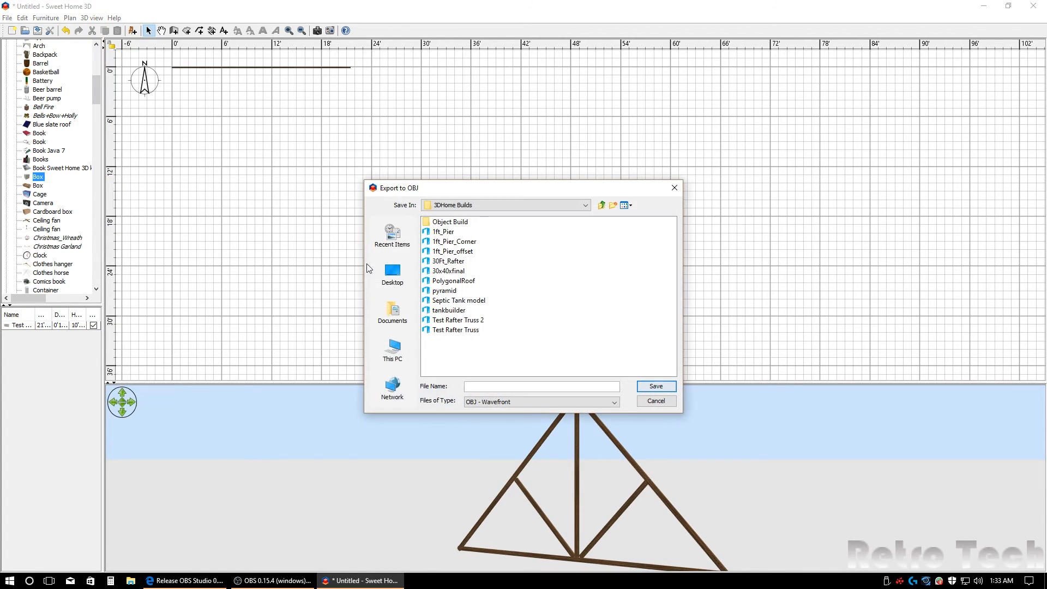
pyautogui.click(471, 321)
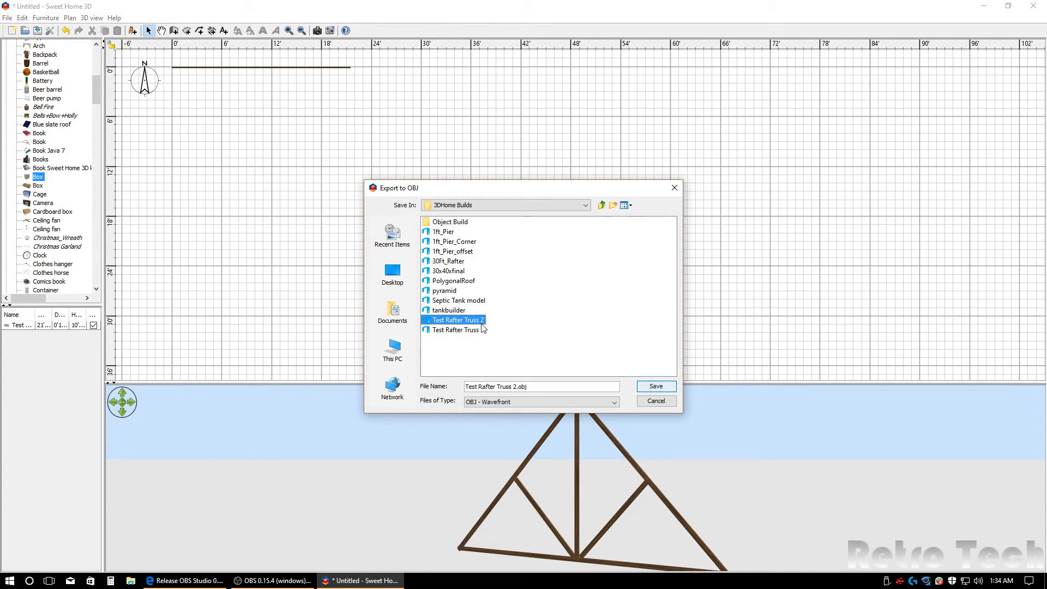
pyautogui.click(656, 386)
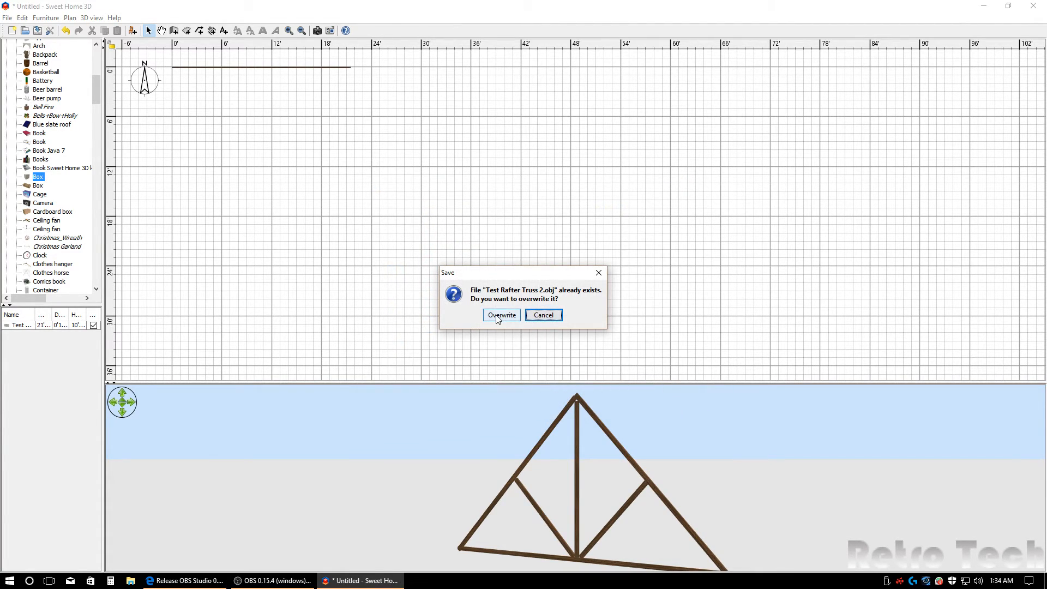
pyautogui.click(497, 318)
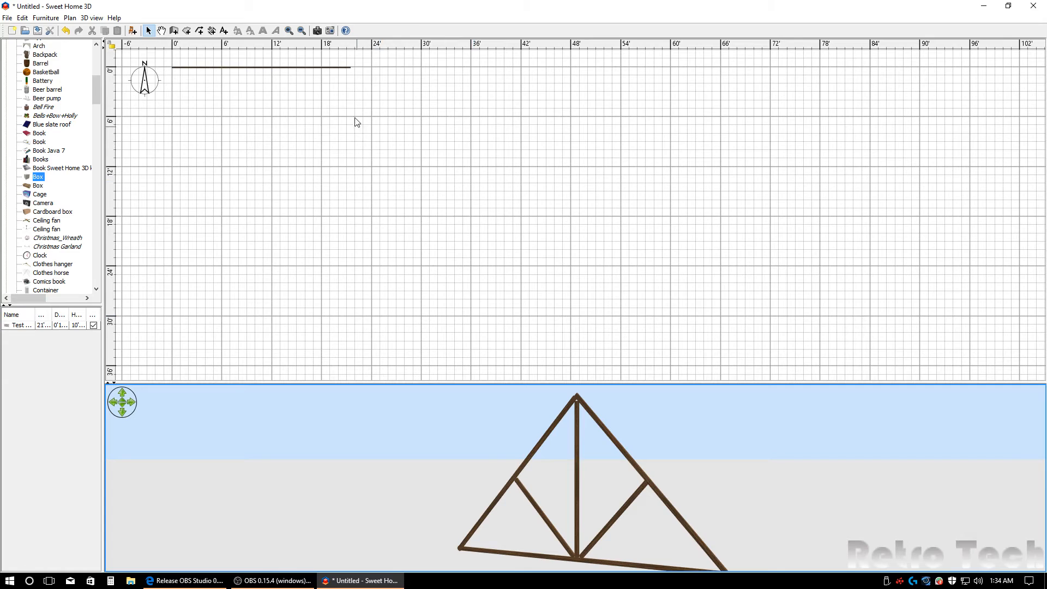
# - Paste the six copied truss boards back into the plan and delete the imported truss along its upper edge
pyautogui.click(425, 109)
pyautogui.rightClick(425, 109)
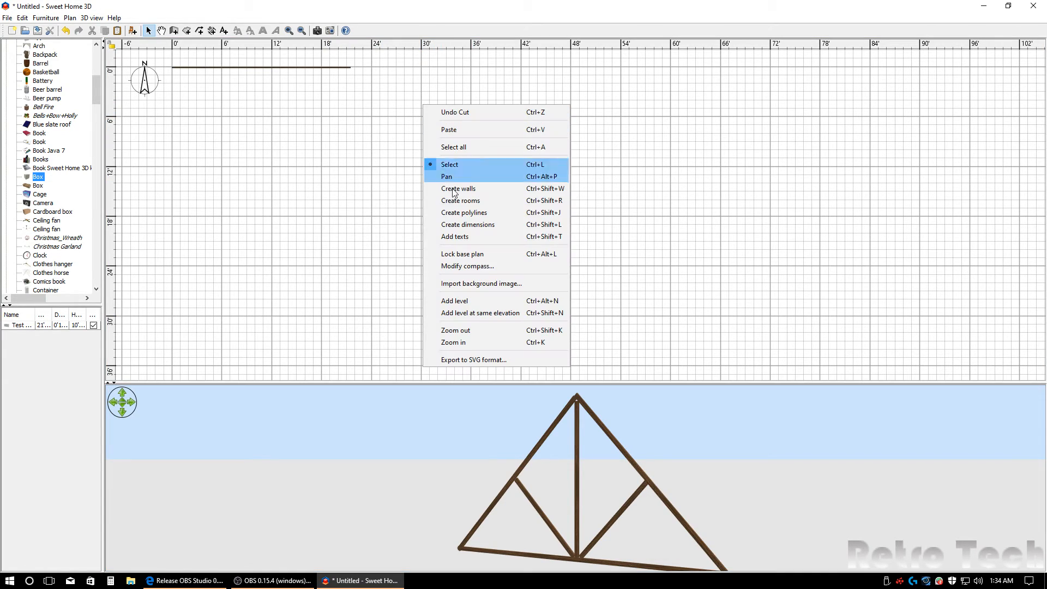
pyautogui.click(466, 130)
pyautogui.click(319, 67)
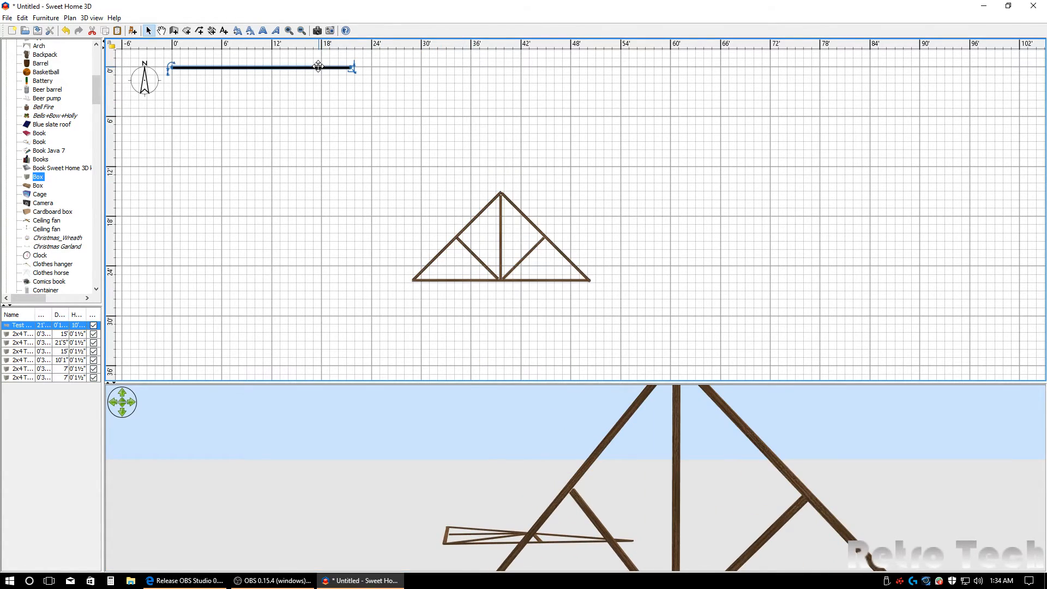
pyautogui.press('Delete')
# - Select all six truss boards and export only the selection to OBJ, overwriting Test Rafter Truss 2.obj
pyautogui.moveTo(354, 143); pyautogui.dragTo(679, 304)
pyautogui.click(91, 18)
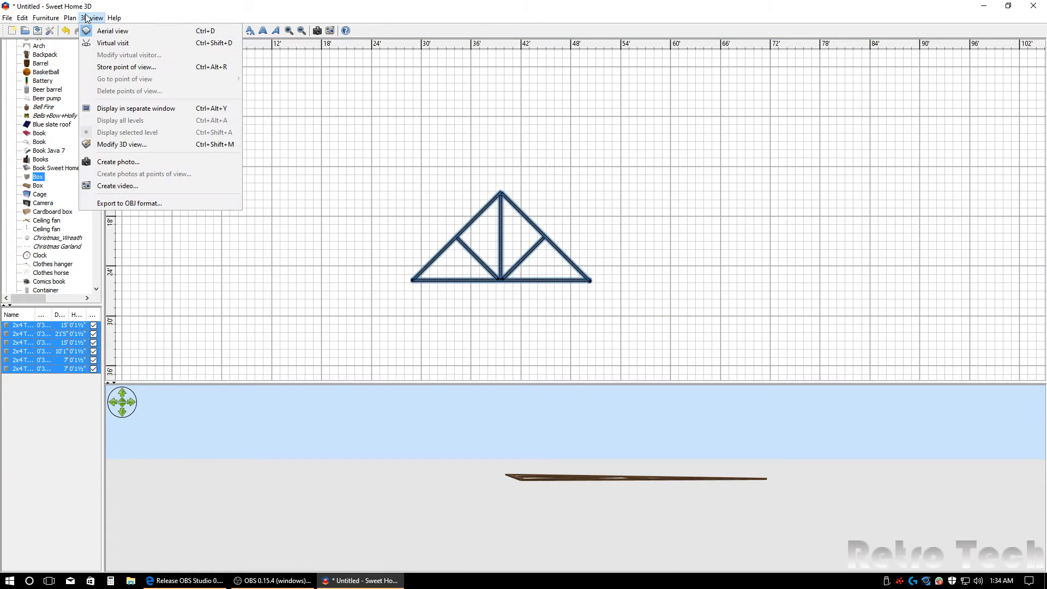
pyautogui.click(148, 202)
pyautogui.click(458, 321)
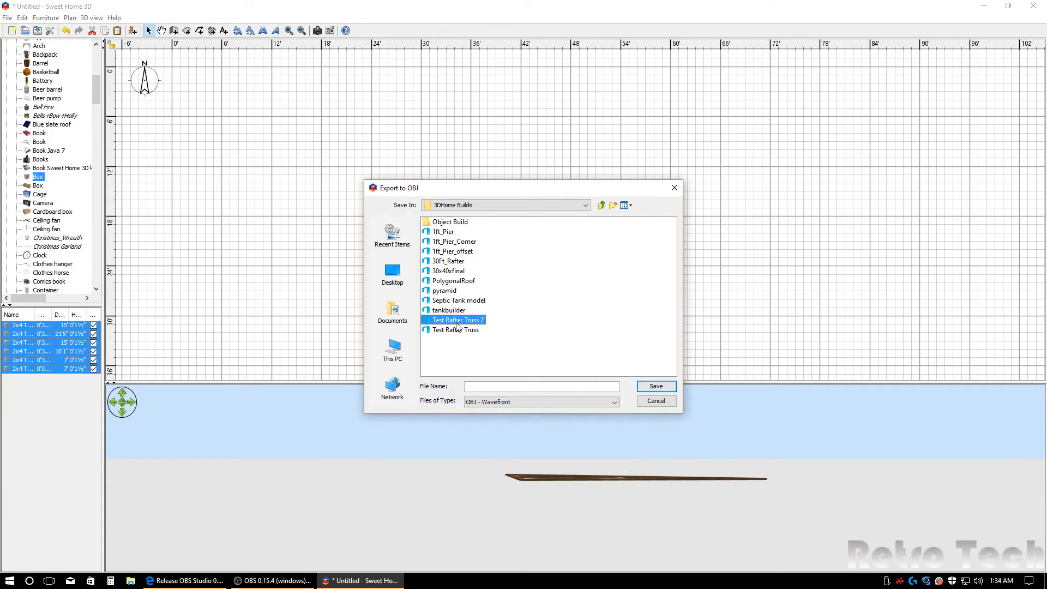
pyautogui.click(667, 387)
pyautogui.click(501, 315)
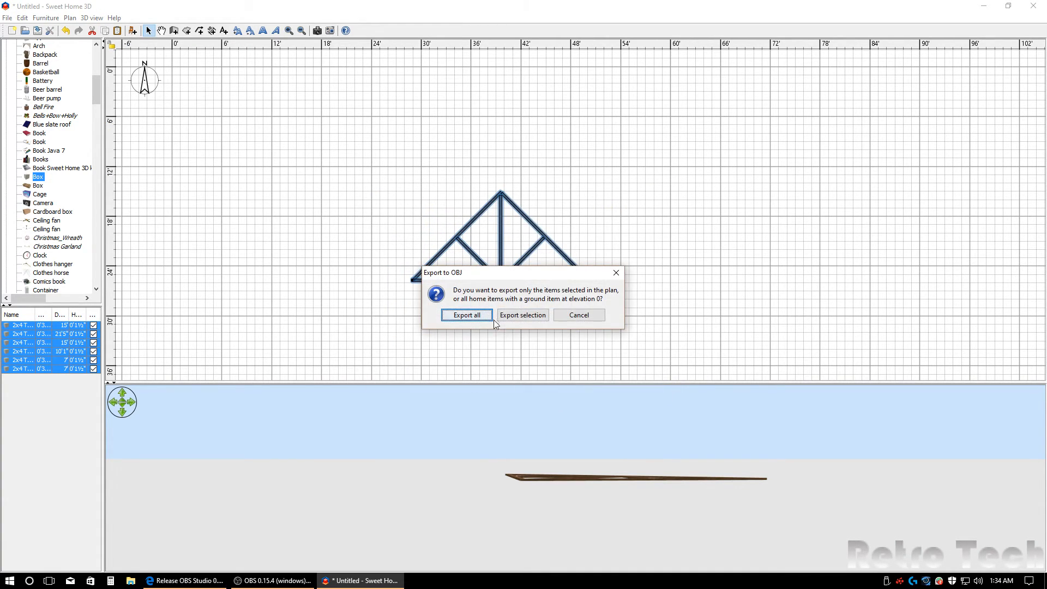
pyautogui.click(524, 316)
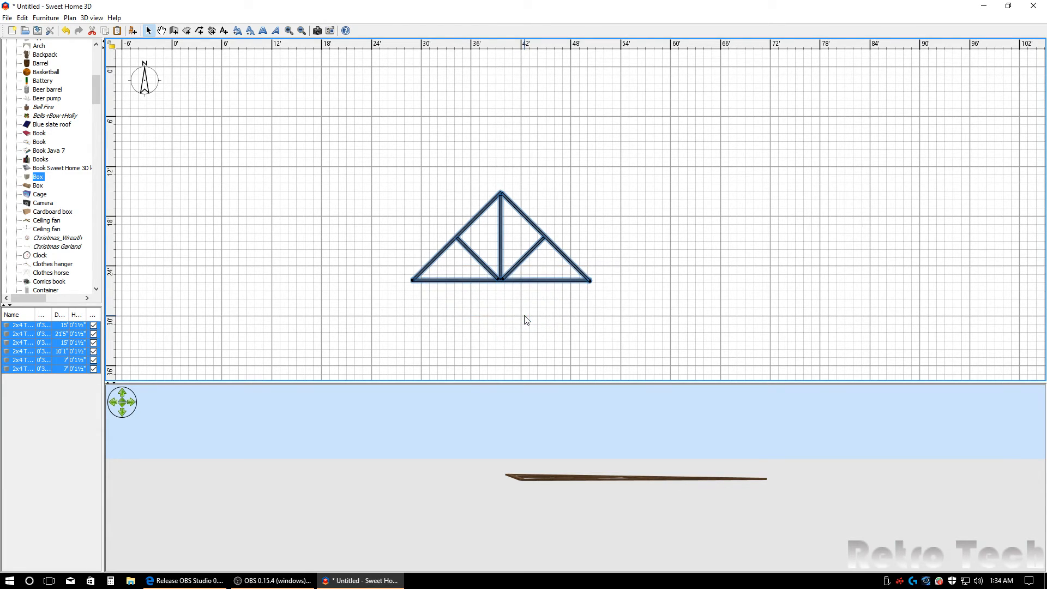
# - Check the elevation of the left sloping 2x4 truss board in its furniture properties and close them without changes
pyautogui.doubleClick(440, 255)
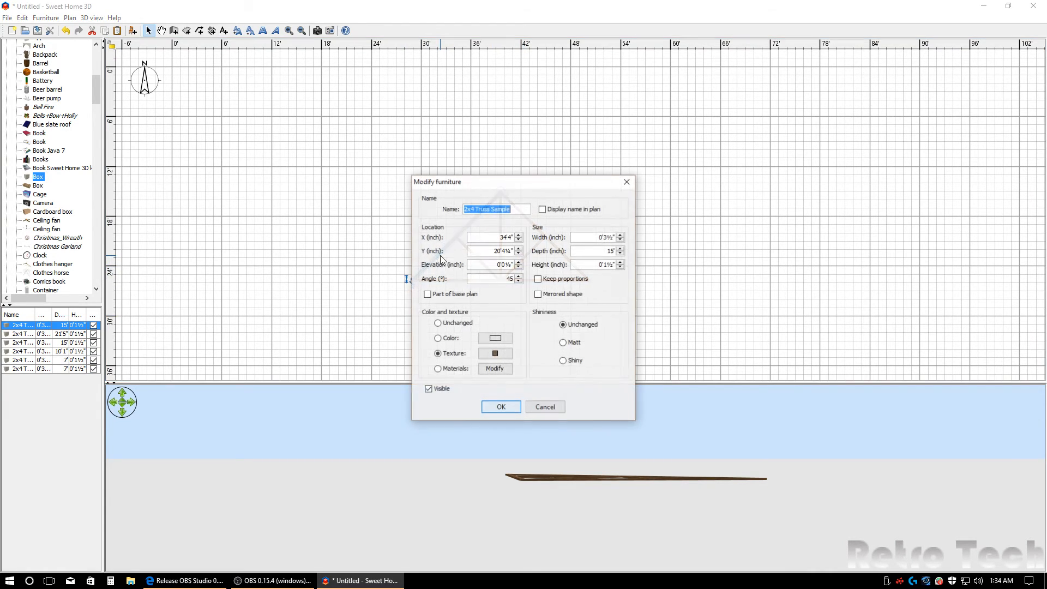
pyautogui.click(475, 267)
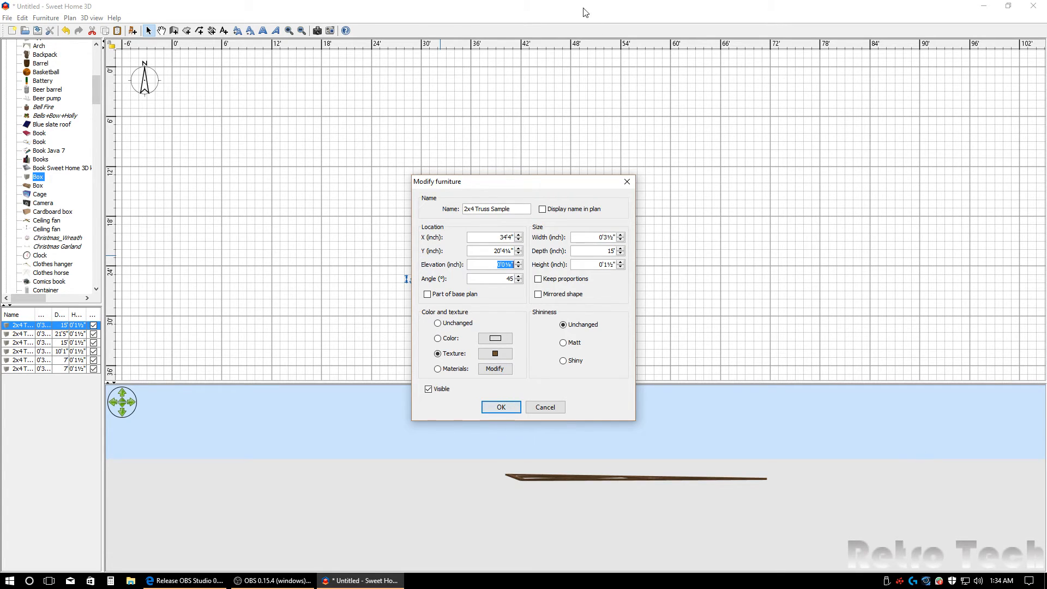
pyautogui.click(628, 181)
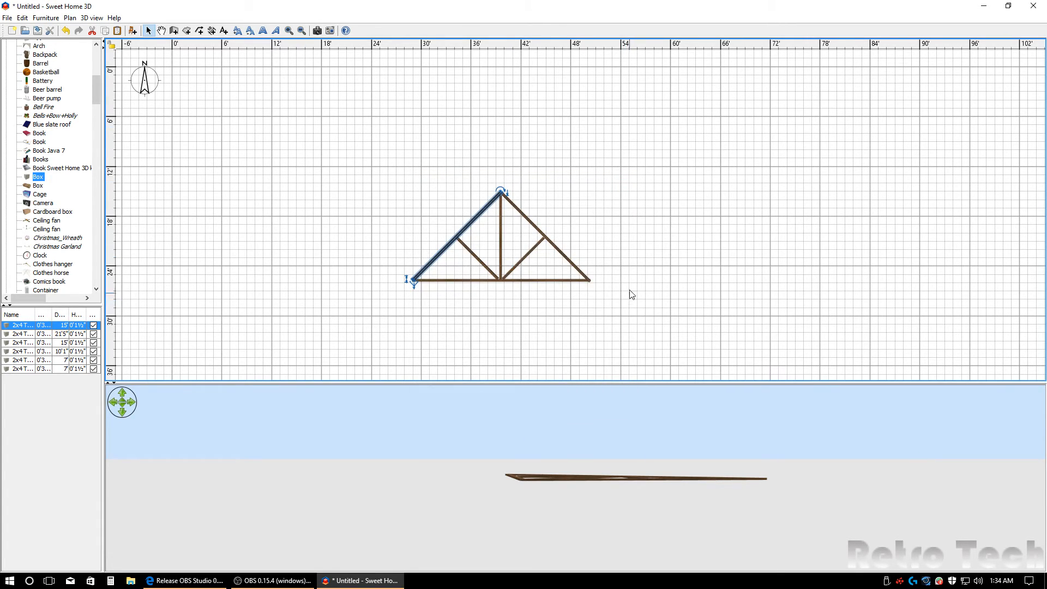
# - Open the Construction Final Plans home from the recently used homes
pyautogui.click(72, 20)
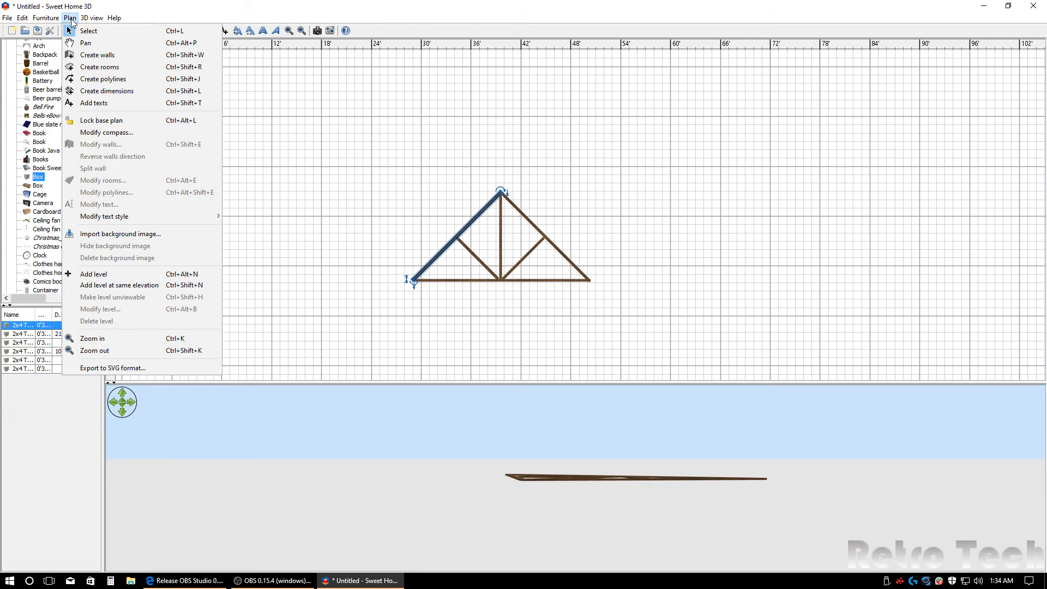
pyautogui.moveTo(42, 23)
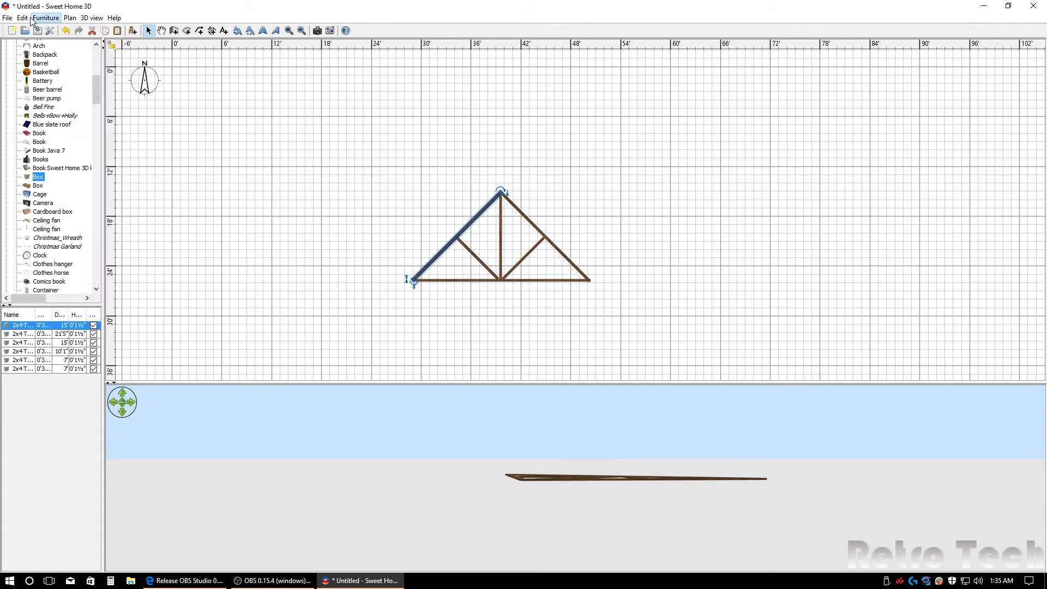
pyautogui.moveTo(49, 55)
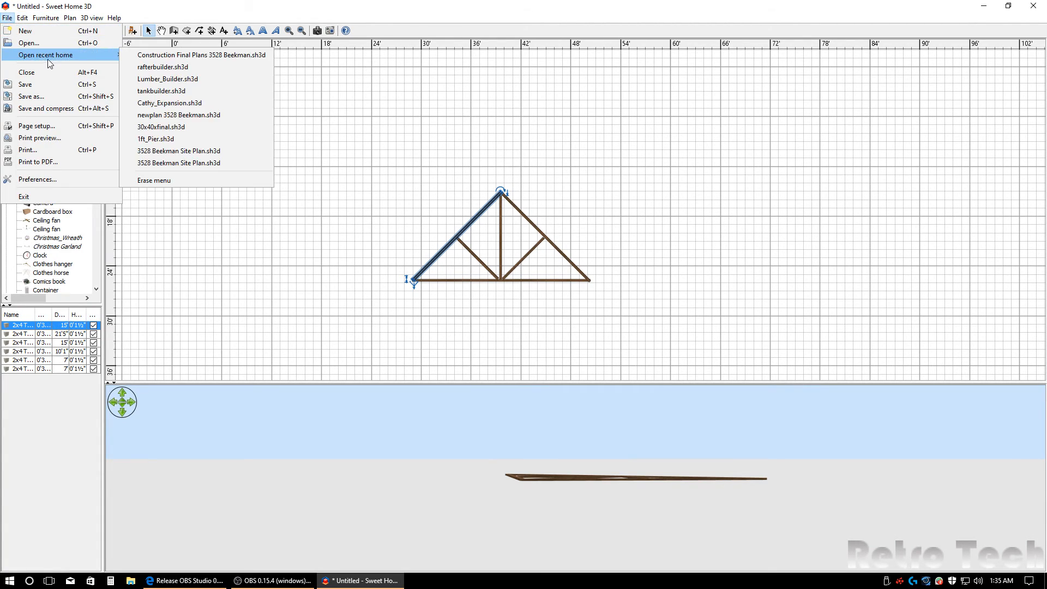
pyautogui.click(163, 55)
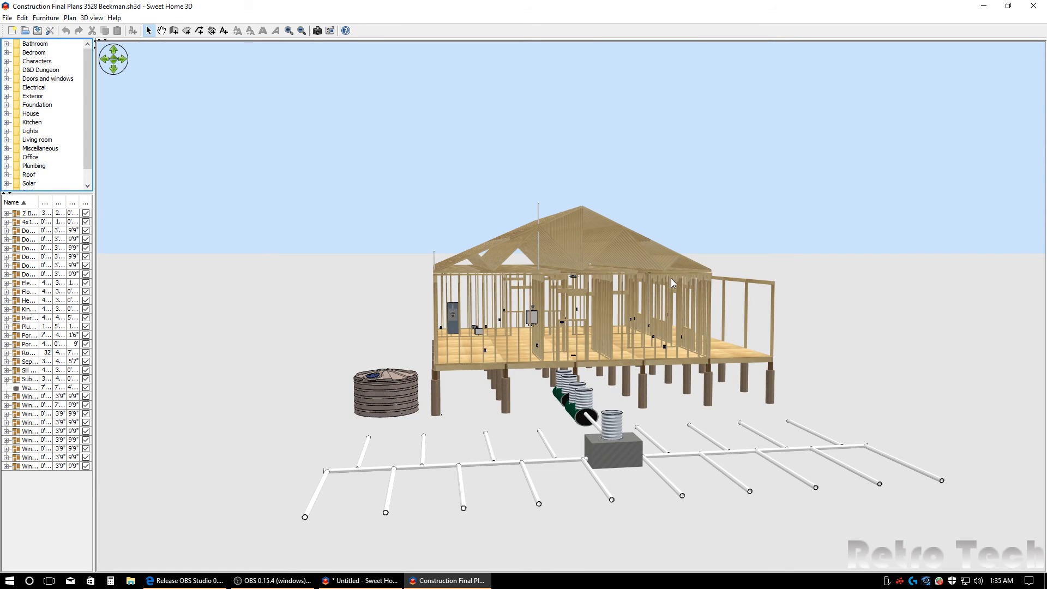
# - Examine the framed house in 3D from the gable end, the side and above to see how the repeated roof trusses are arranged
pyautogui.click(620, 319)
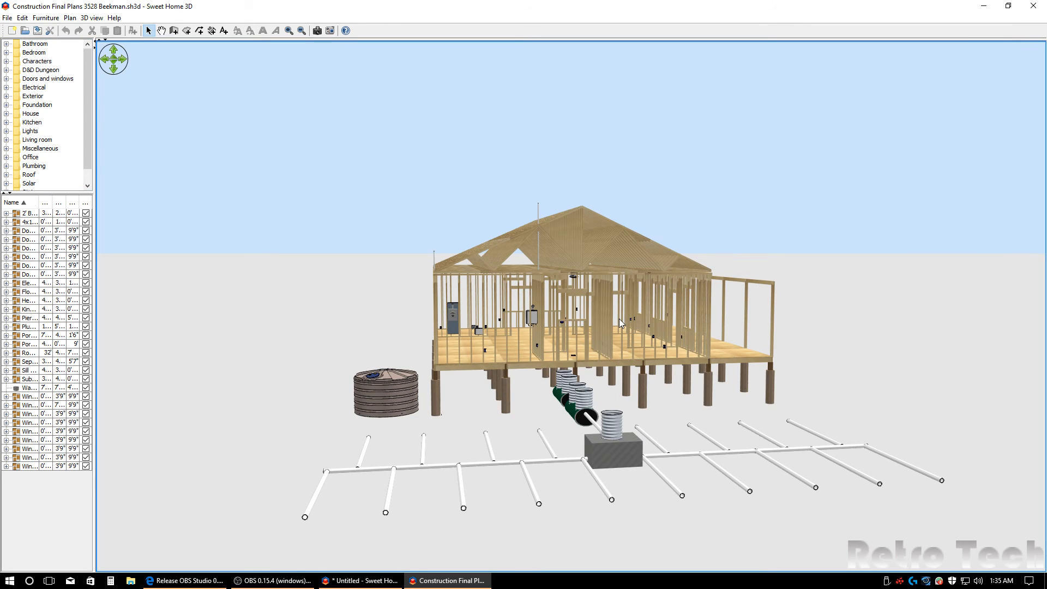
pyautogui.moveTo(619, 323); pyautogui.dragTo(751, 293)
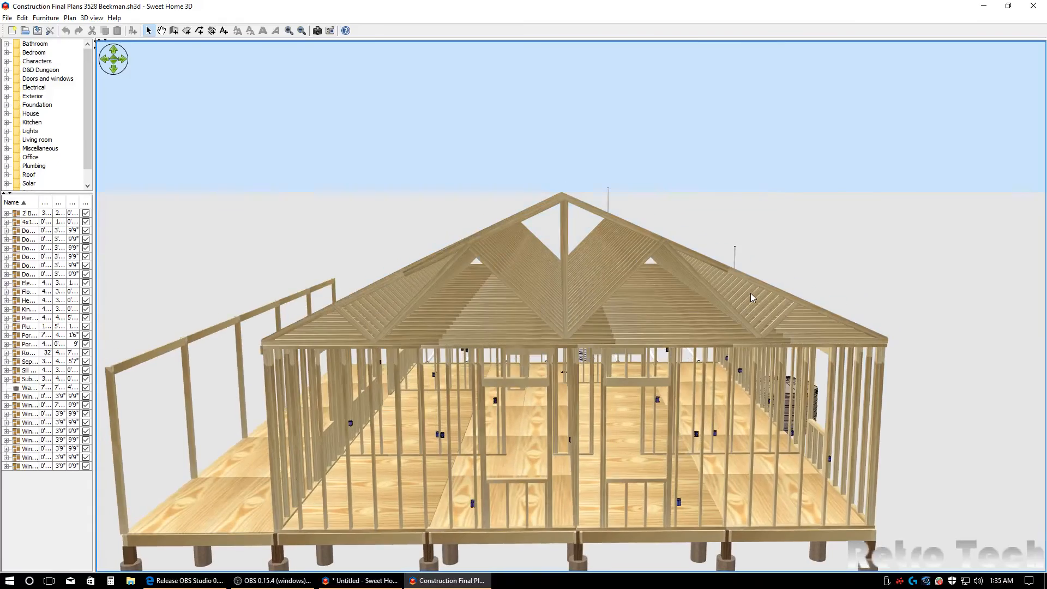
pyautogui.moveTo(588, 323); pyautogui.dragTo(664, 320)
pyautogui.moveTo(725, 274); pyautogui.dragTo(724, 368)
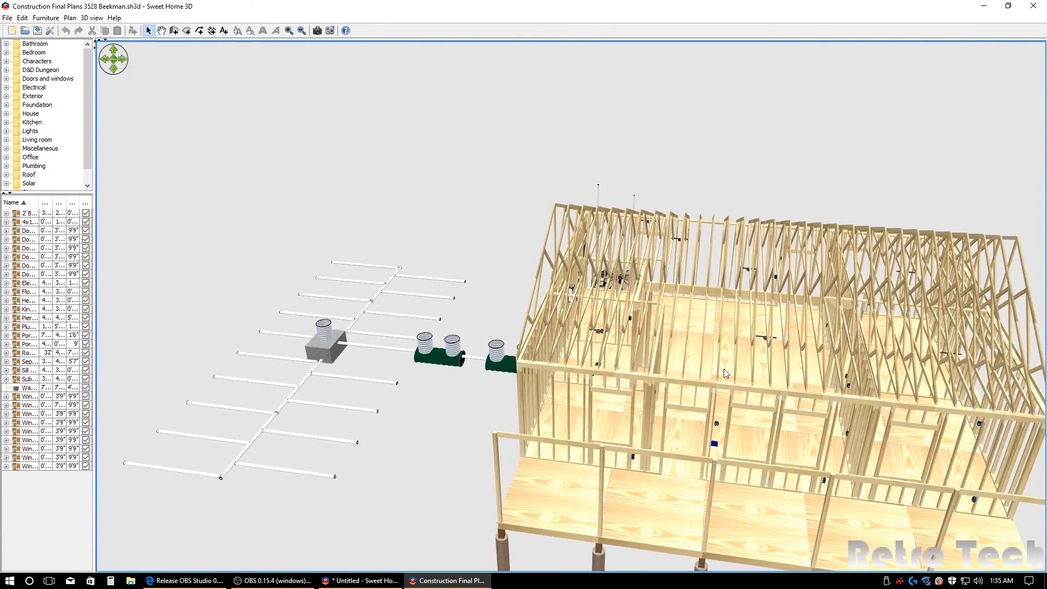
pyautogui.scroll(-1, 725, 369)
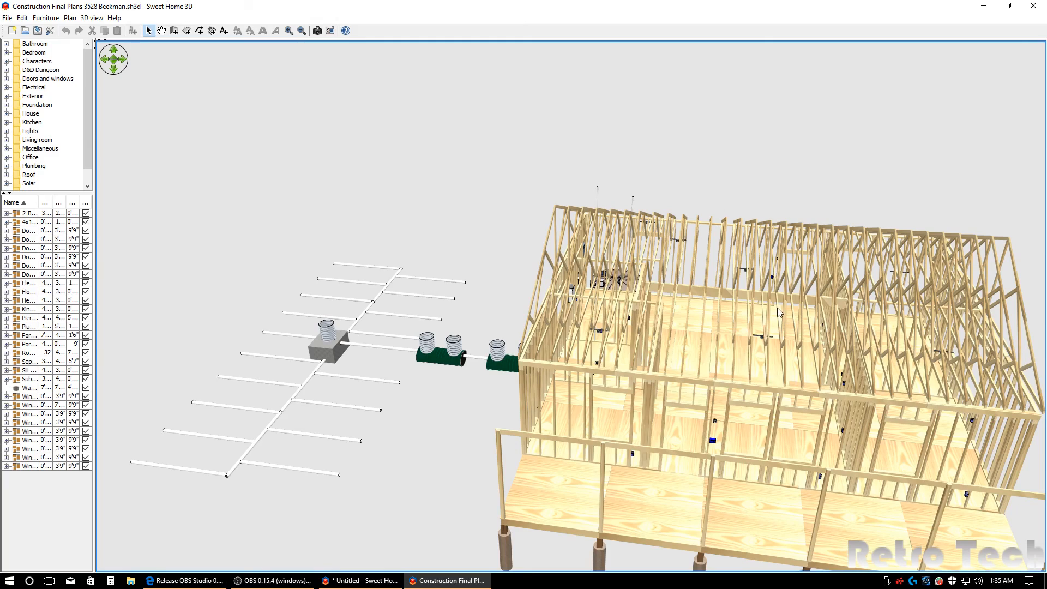
pyautogui.moveTo(778, 307); pyautogui.dragTo(793, 373)
pyautogui.scroll(-7, 794, 373)
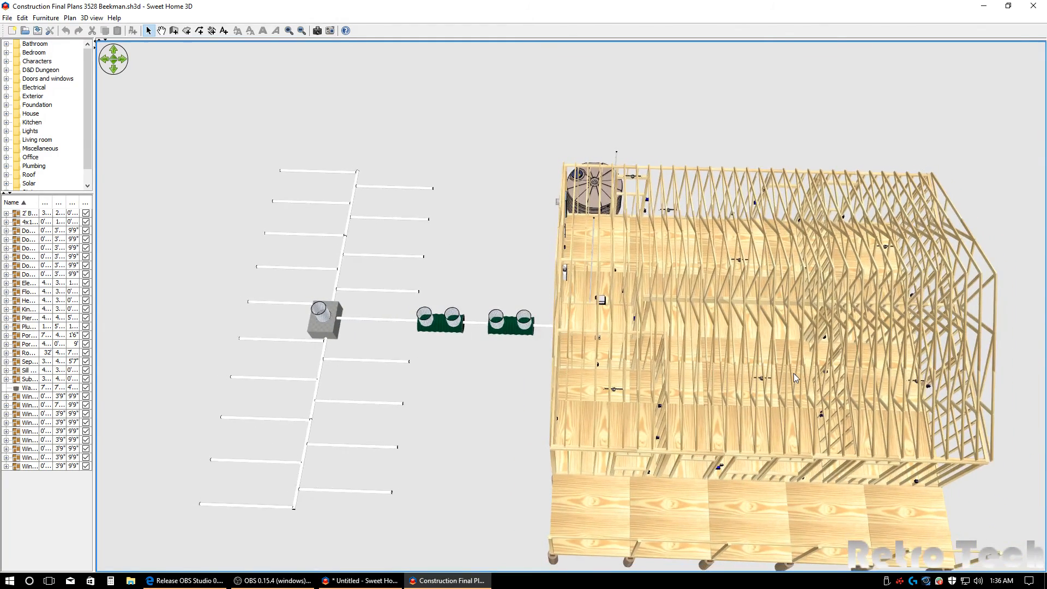
pyautogui.moveTo(874, 440); pyautogui.dragTo(649, 293)
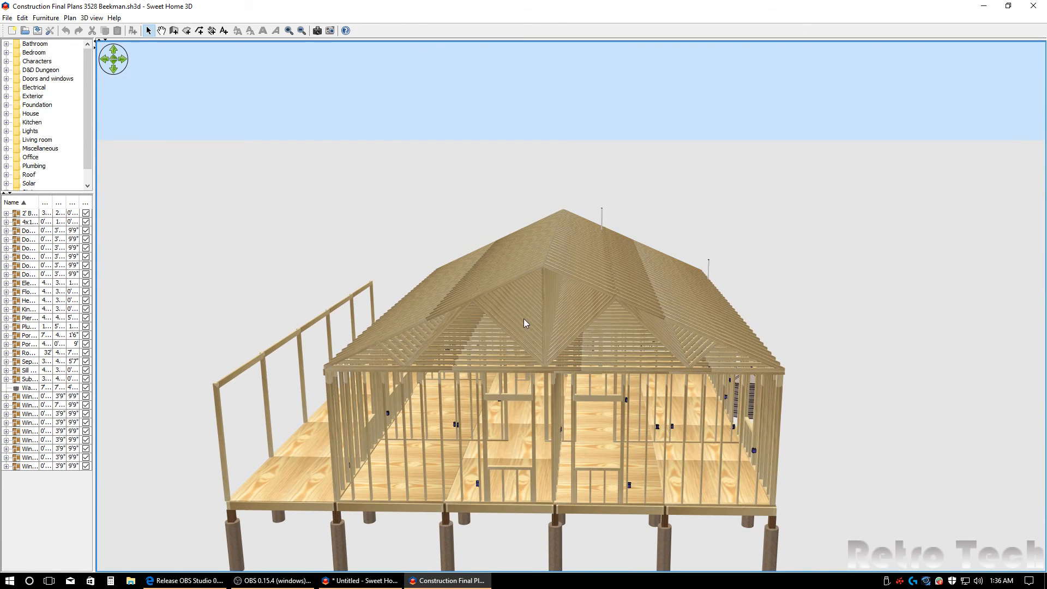
pyautogui.moveTo(533, 316); pyautogui.dragTo(640, 330)
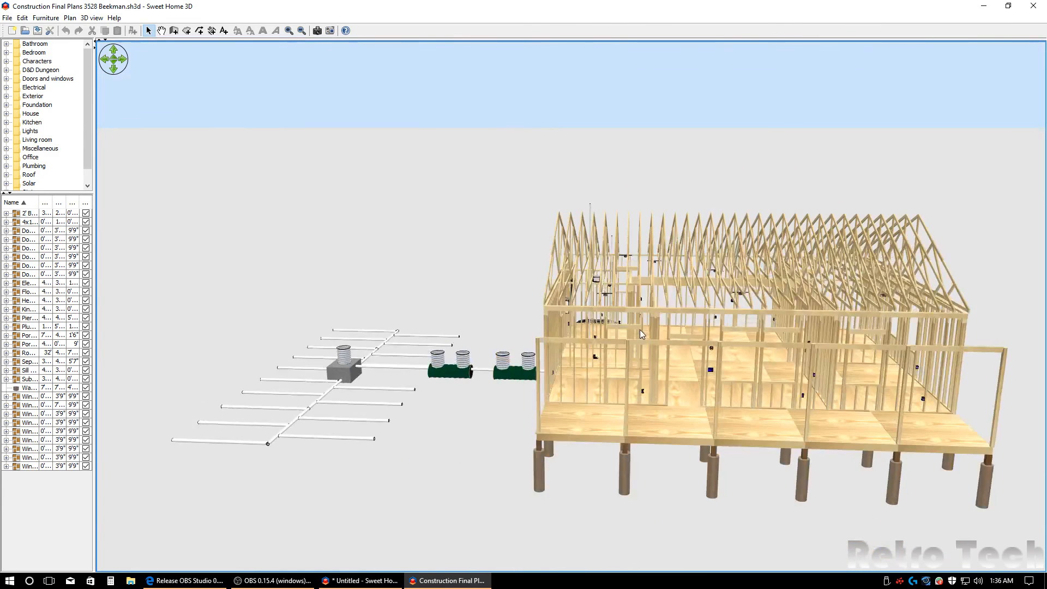